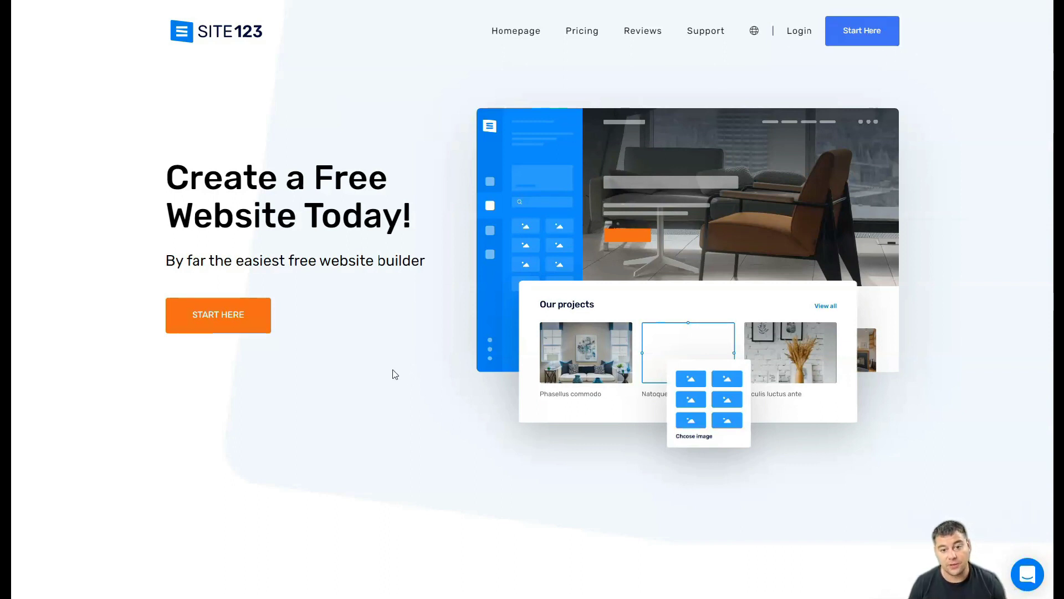
# - Browse the SITE123 homepage, highlighting the No coding required and Free Hosting features
pyautogui.scroll(-2, 415, 330)
pyautogui.scroll(-2, 418, 325)
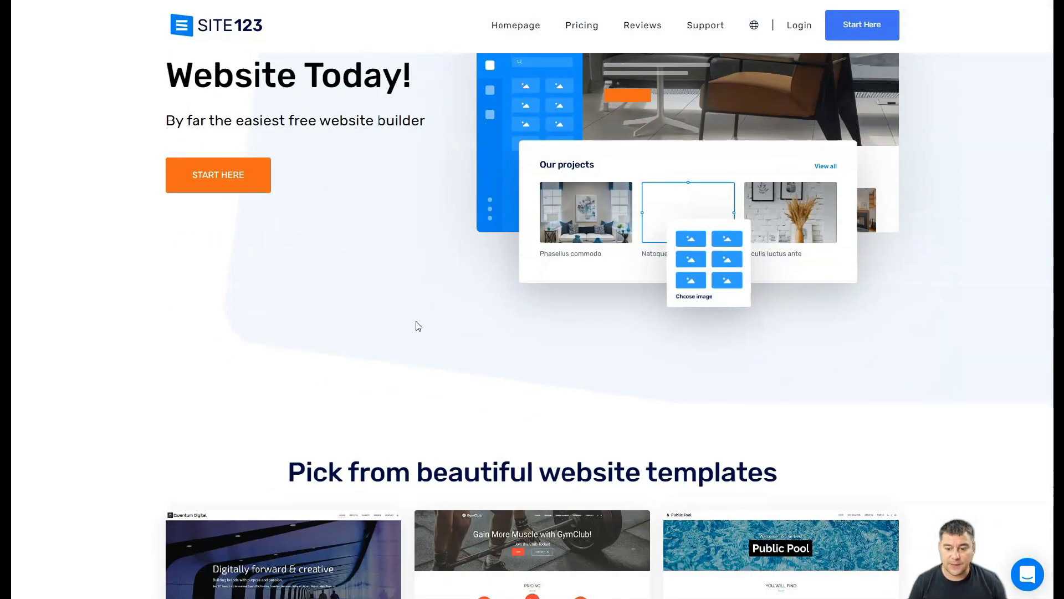
pyautogui.scroll(-2, 417, 267)
pyautogui.scroll(-2, 414, 239)
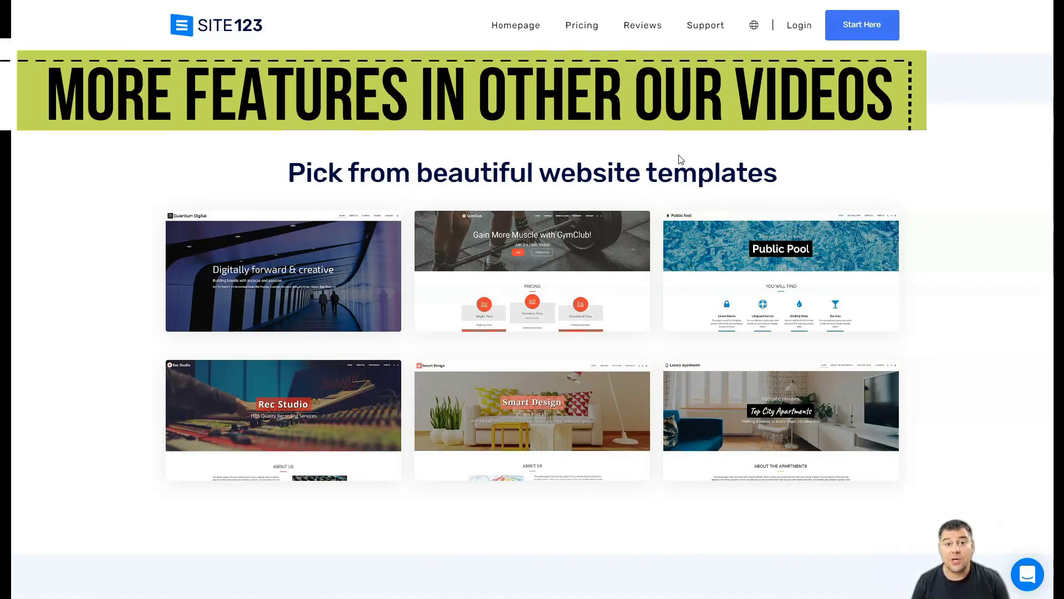
pyautogui.scroll(-3, 142, 253)
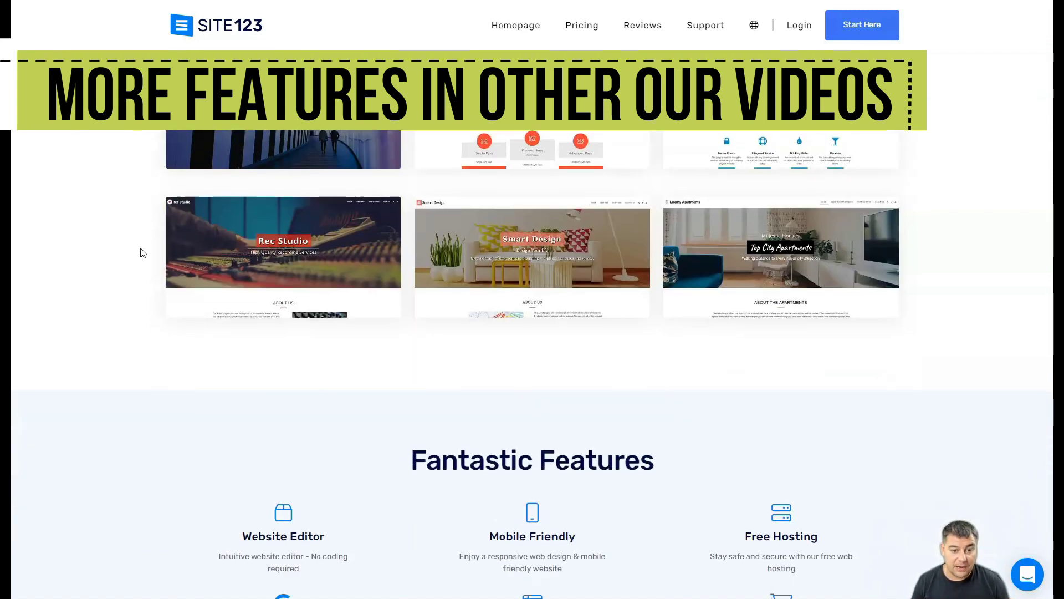
pyautogui.scroll(-3, 138, 244)
pyautogui.scroll(-2, 127, 246)
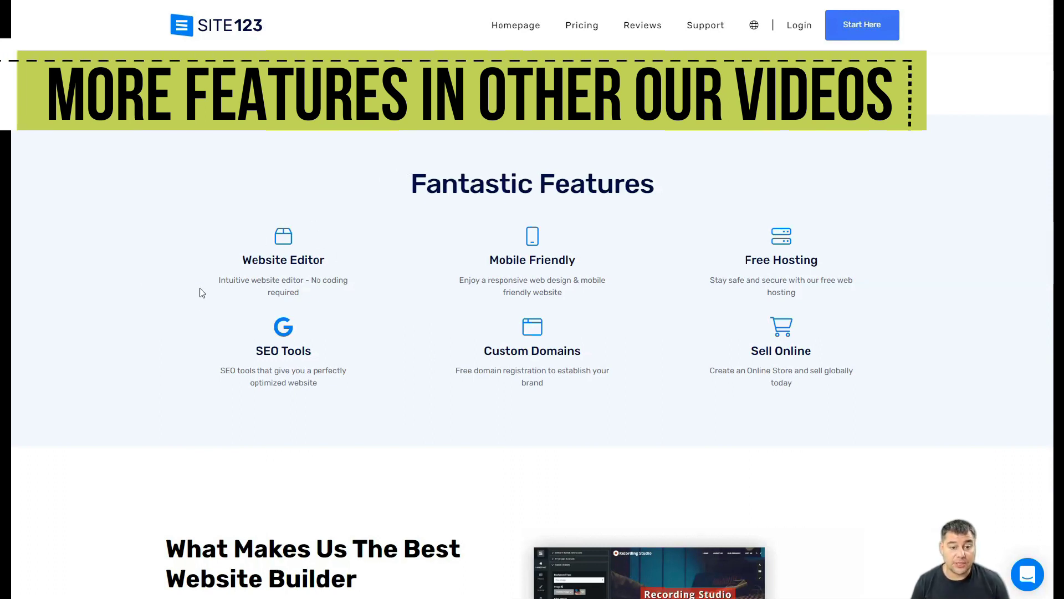
pyautogui.moveTo(309, 279); pyautogui.dragTo(346, 302)
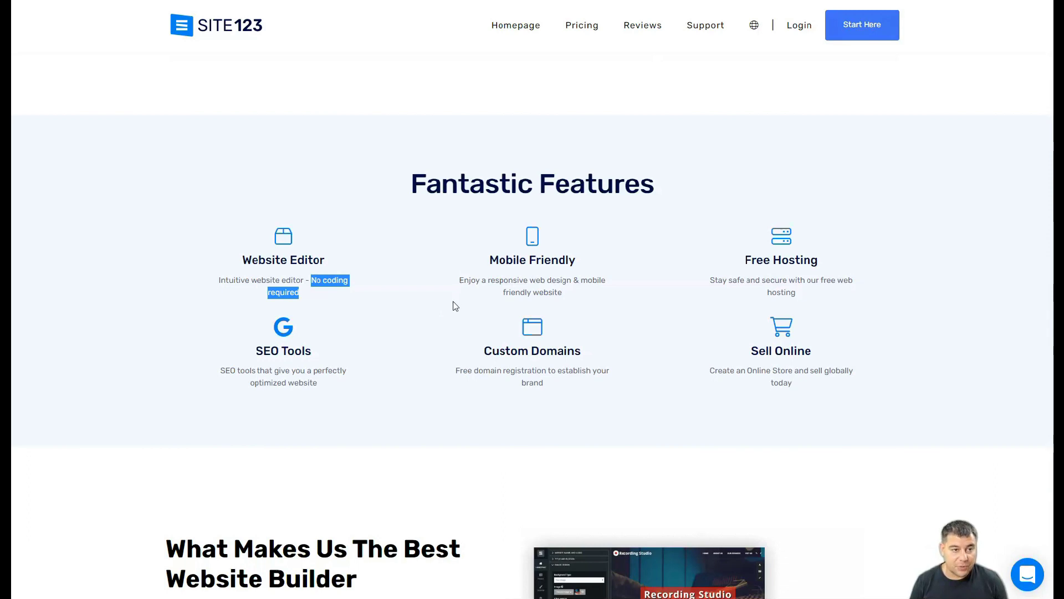
pyautogui.moveTo(741, 260); pyautogui.dragTo(828, 274)
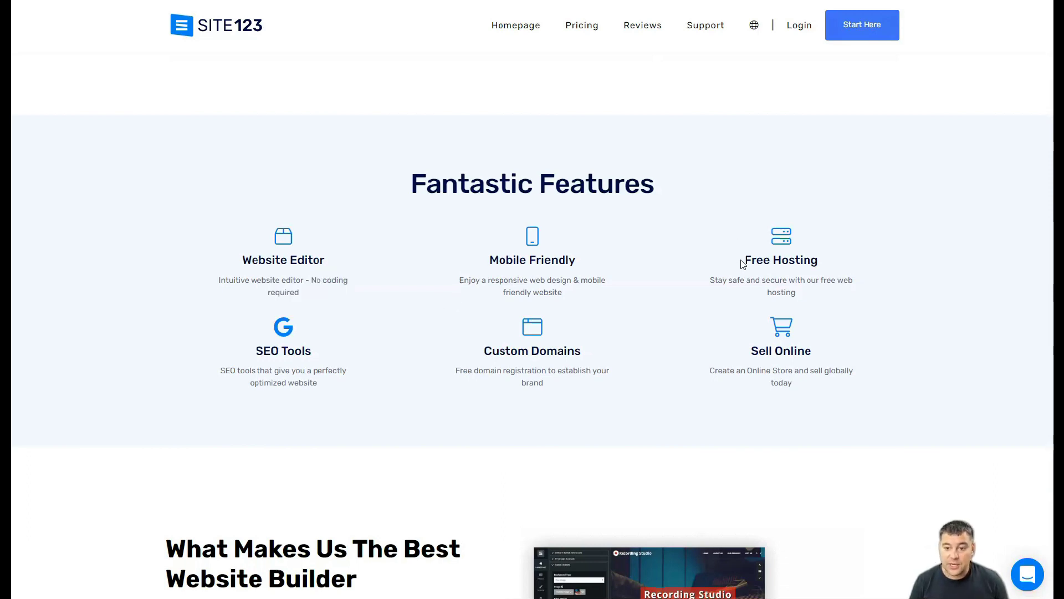
pyautogui.click(374, 411)
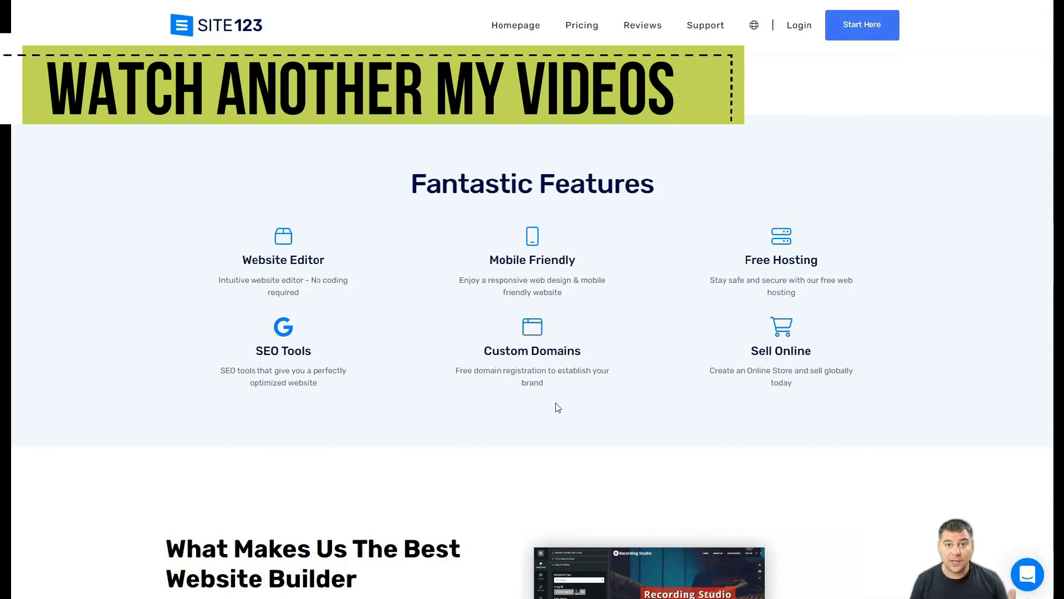
pyautogui.scroll(-3, 557, 402)
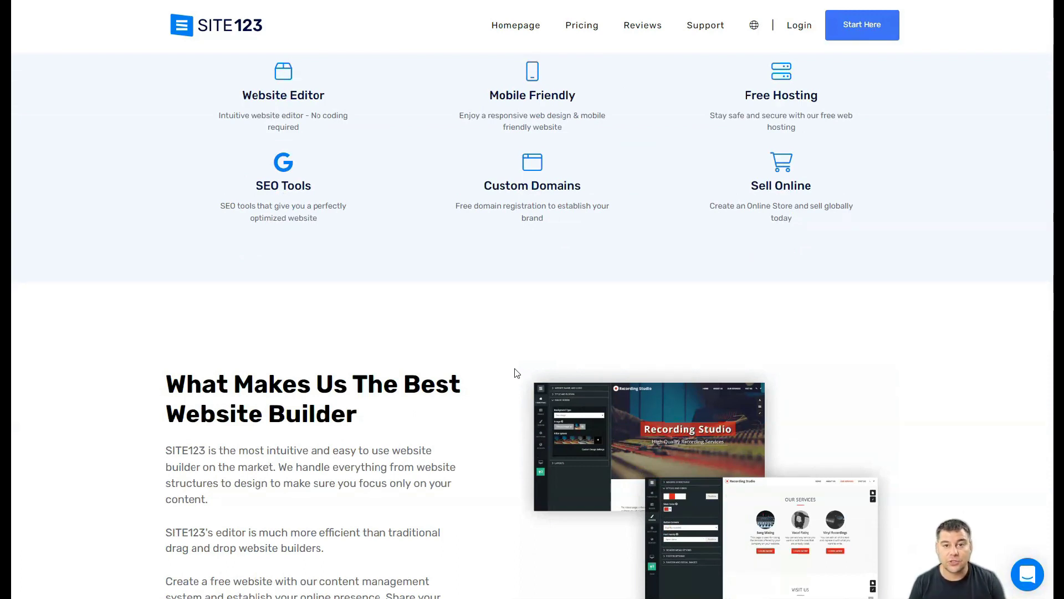
pyautogui.scroll(-4, 517, 373)
pyautogui.scroll(-3, 514, 333)
pyautogui.scroll(-4, 518, 313)
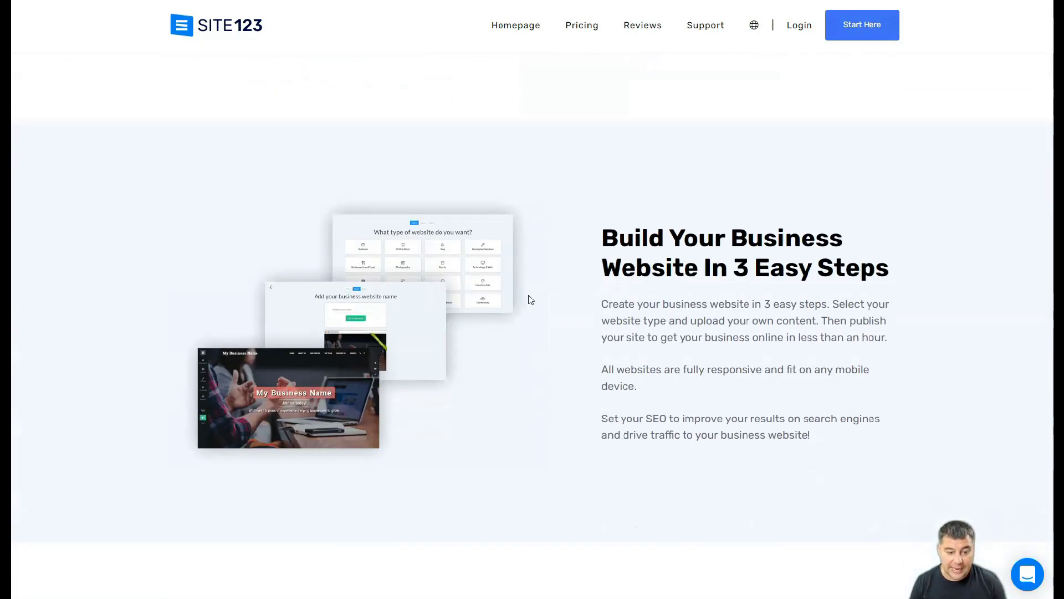
pyautogui.scroll(-3, 530, 300)
pyautogui.scroll(-2, 530, 298)
pyautogui.scroll(-3, 527, 295)
pyautogui.scroll(5, 525, 294)
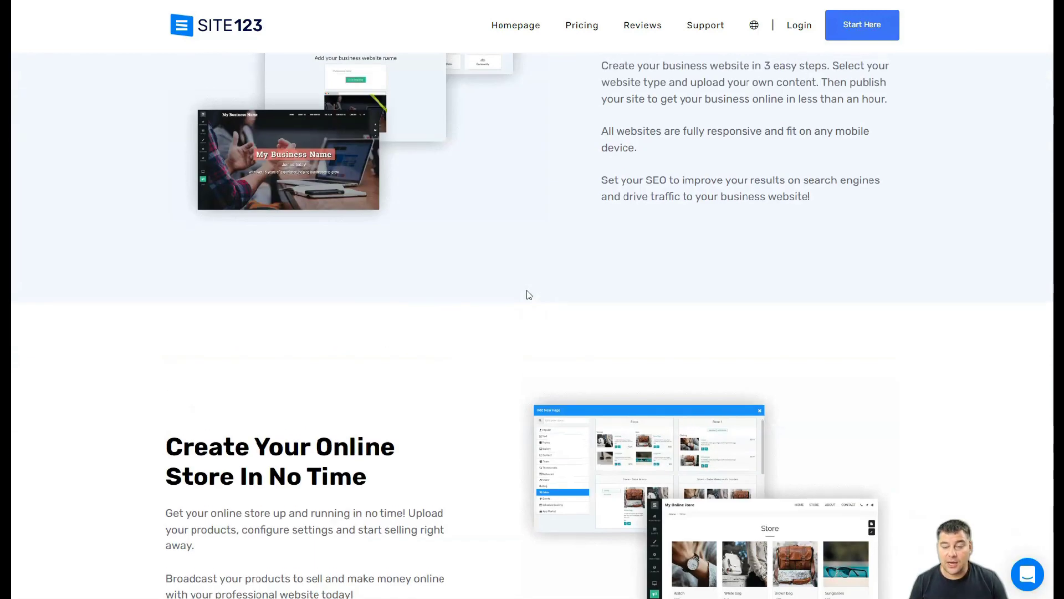
pyautogui.scroll(10, 527, 295)
pyautogui.scroll(5, 527, 294)
pyautogui.scroll(10, 524, 288)
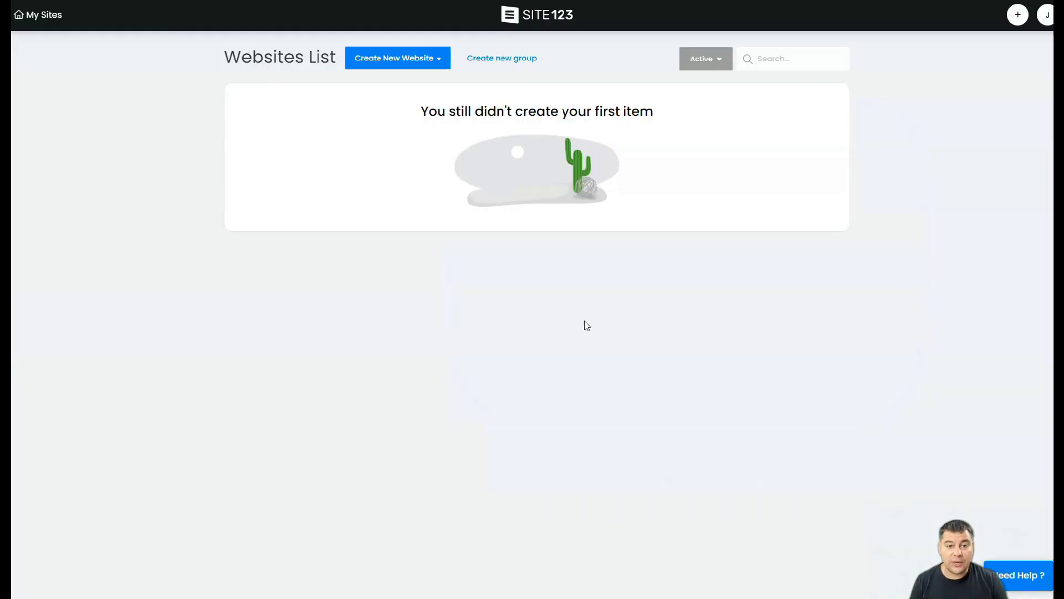
# - Start a new website and choose the Recreation & Sport type
pyautogui.click(386, 62)
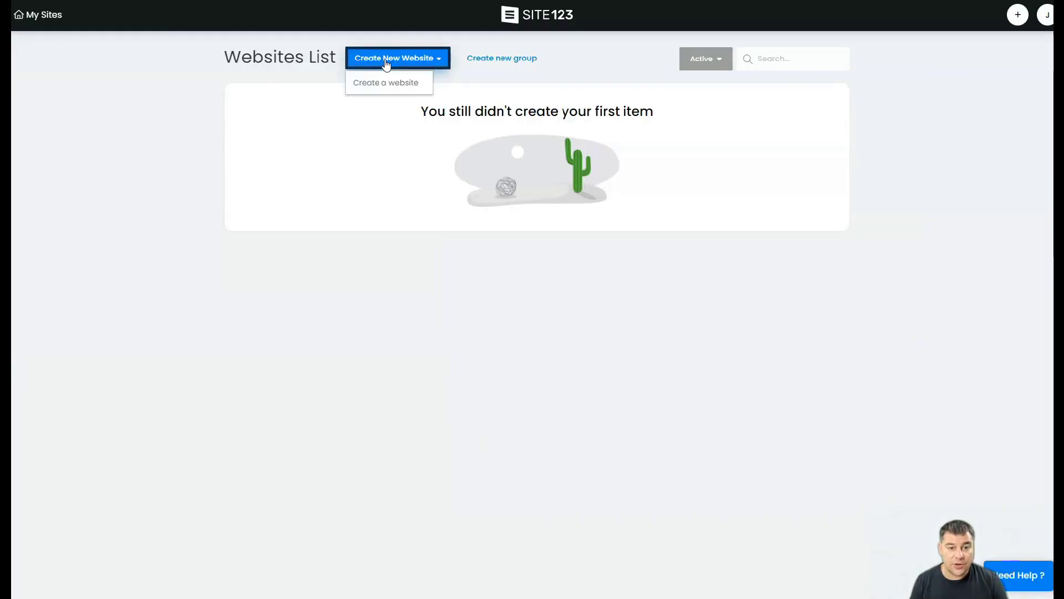
pyautogui.click(391, 83)
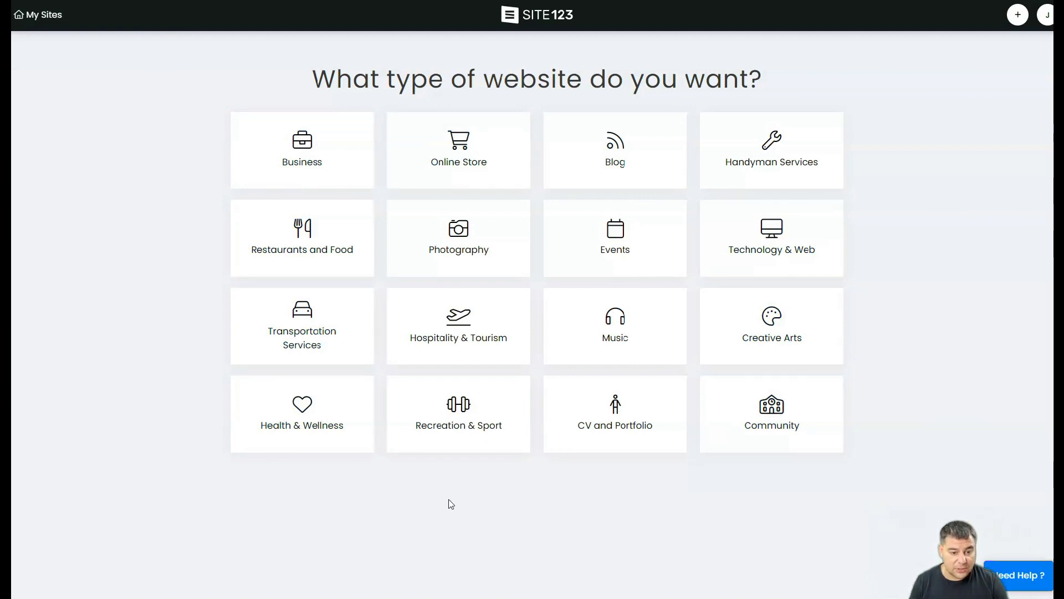
pyautogui.click(461, 436)
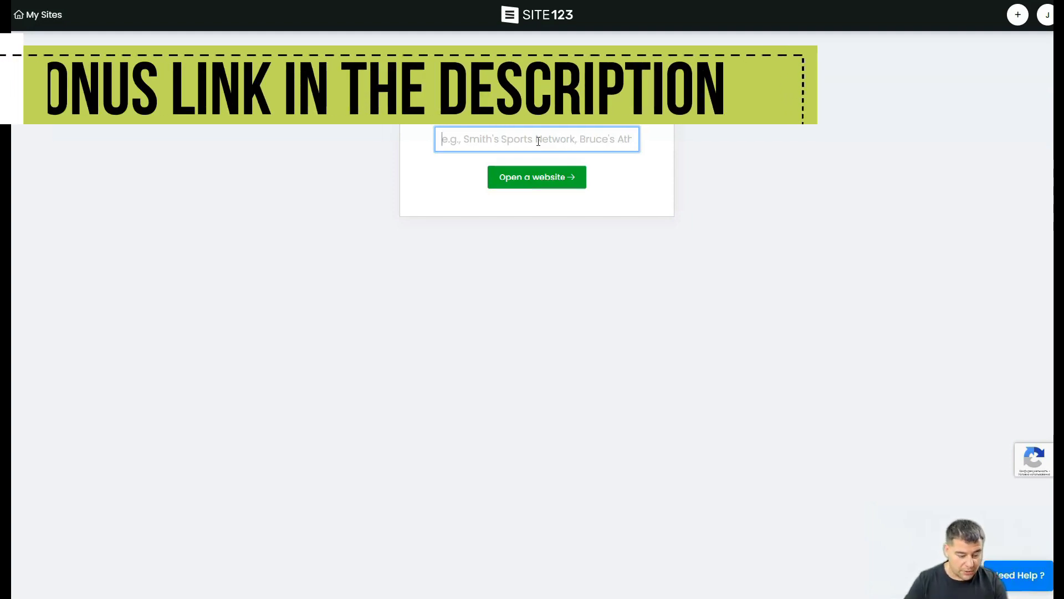
# - Create the website named 'SportFit' and dismiss the congratulations popup
pyautogui.write('SportFit')
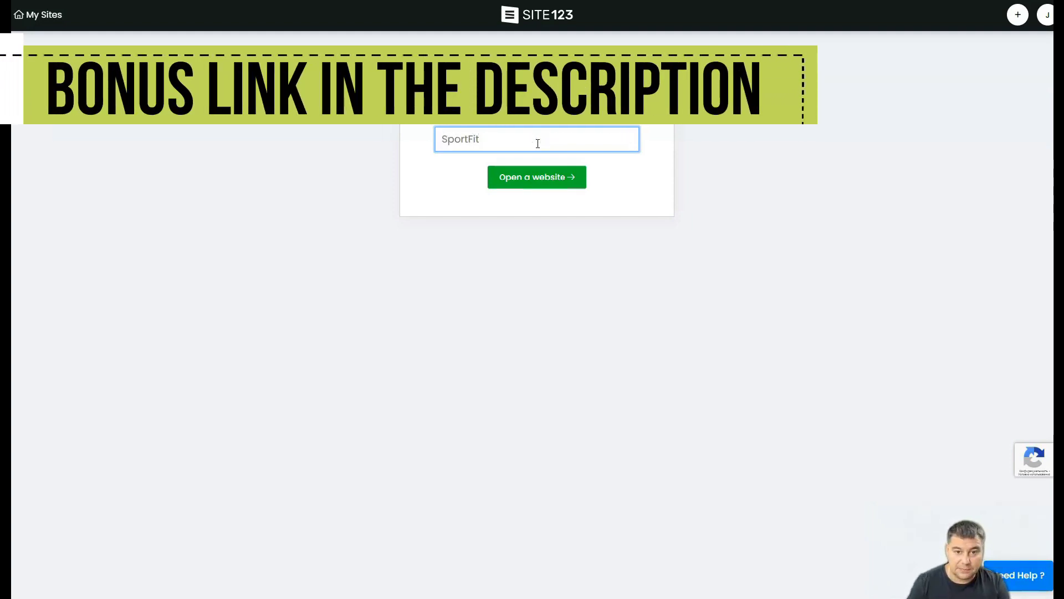
pyautogui.click(538, 180)
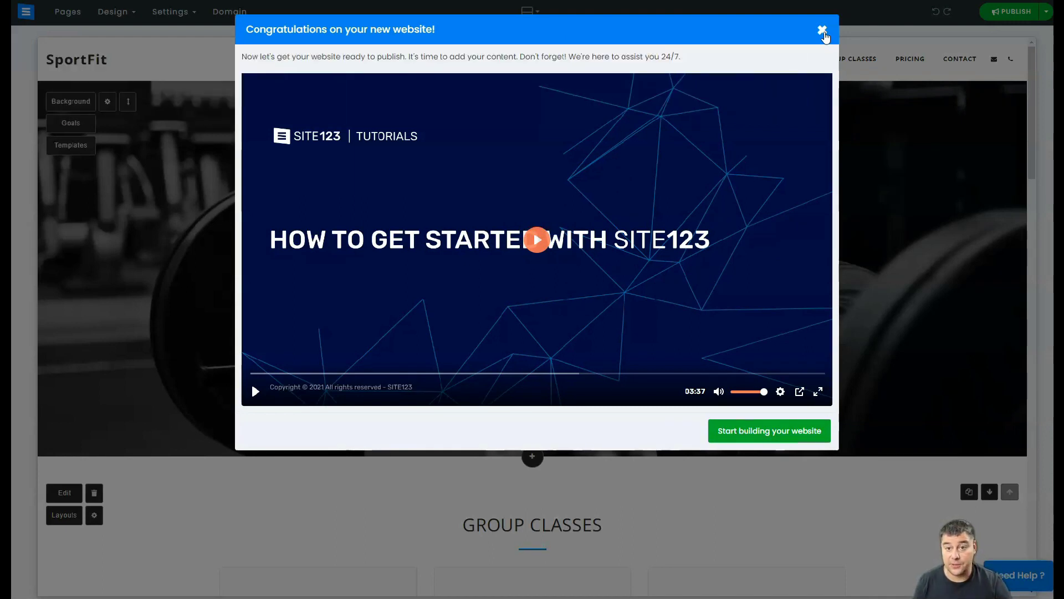
pyautogui.click(822, 31)
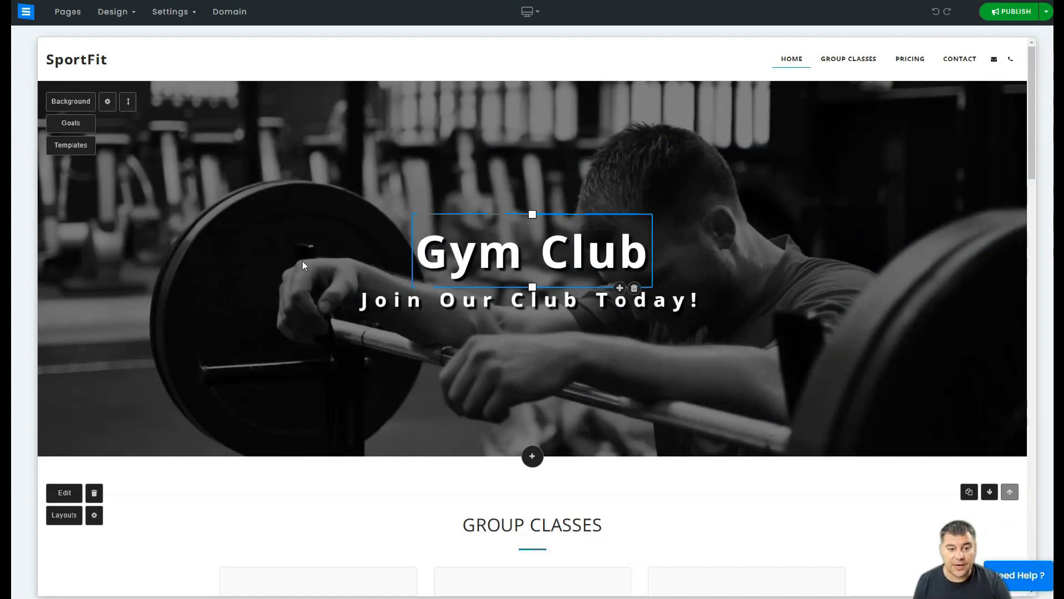
# - Look over the gym template, then show the site's page list
pyautogui.scroll(-5, 300, 269)
pyautogui.scroll(-3, 178, 262)
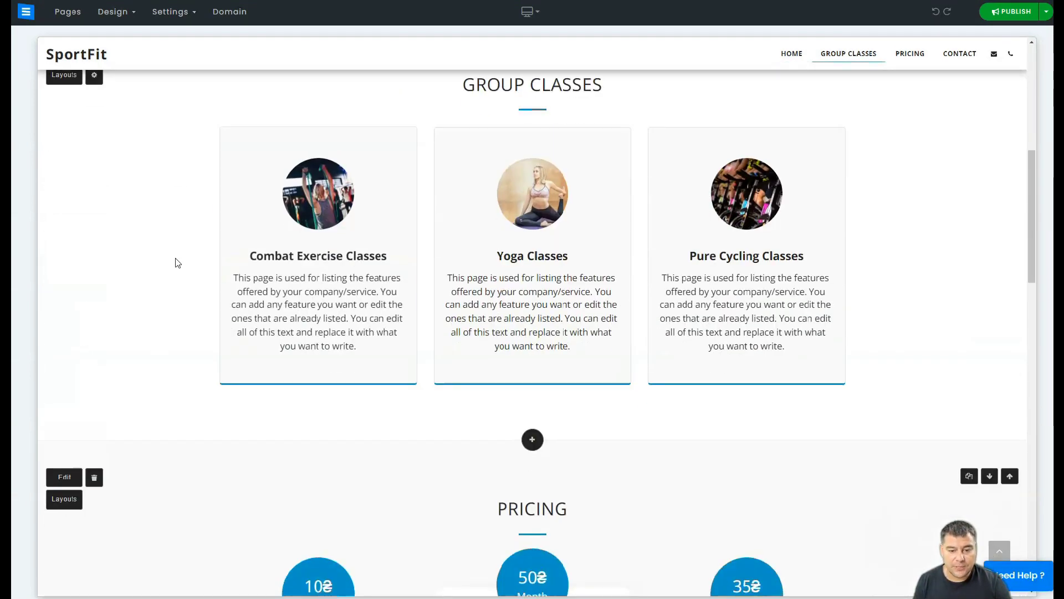
pyautogui.scroll(-2, 178, 262)
pyautogui.scroll(-3, 177, 263)
pyautogui.scroll(-4, 178, 263)
pyautogui.scroll(-4, 178, 262)
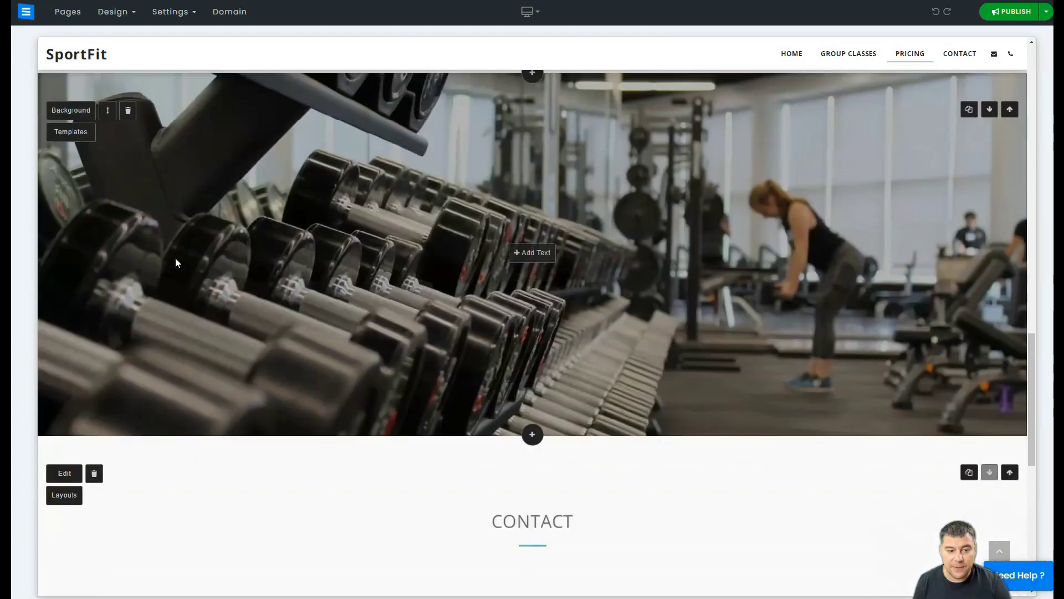
pyautogui.scroll(-7, 177, 262)
pyautogui.scroll(6, 177, 262)
pyautogui.scroll(8, 177, 262)
pyautogui.scroll(10, 177, 263)
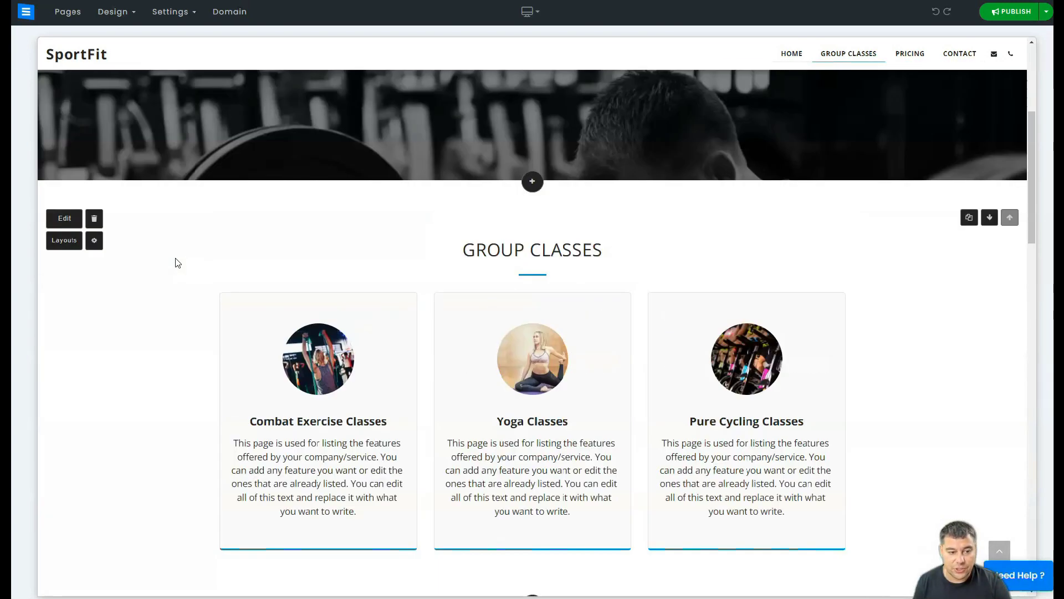
pyautogui.scroll(5, 166, 274)
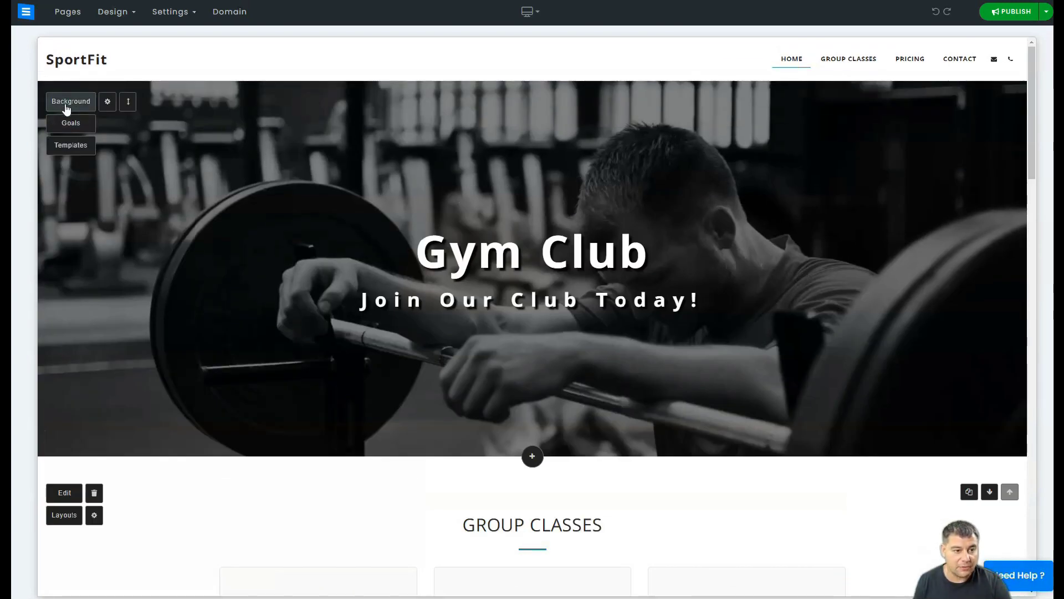
pyautogui.click(532, 299)
pyautogui.click(776, 139)
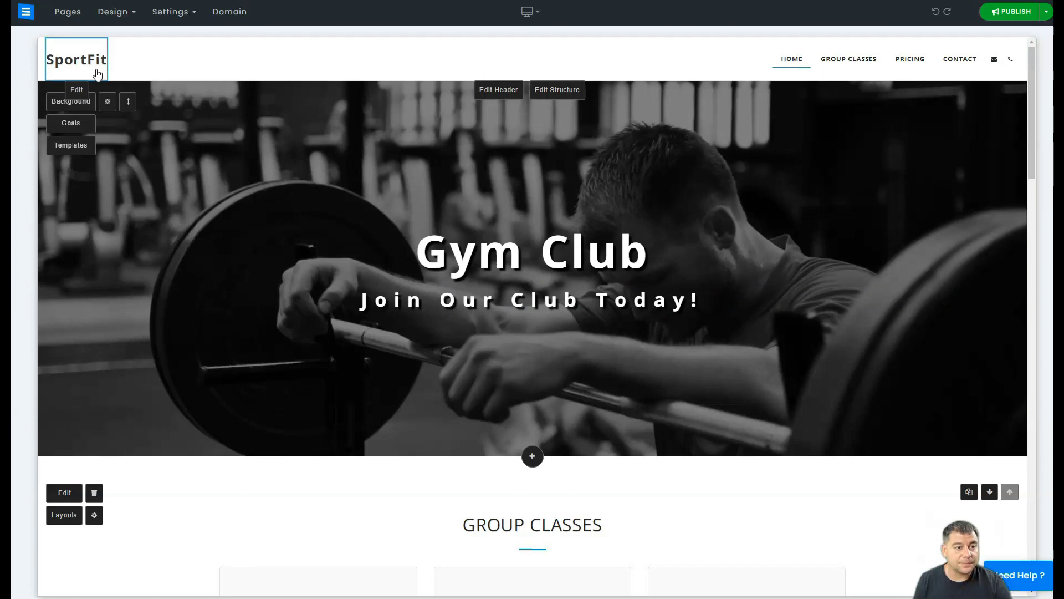
pyautogui.click(62, 13)
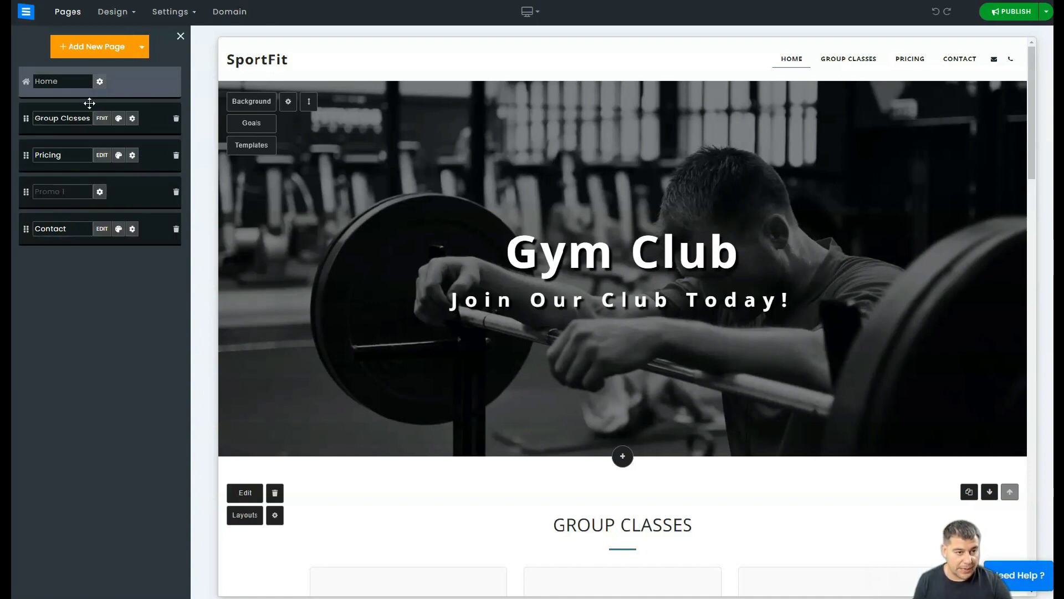
# - Start a new page and browse the Team category's page layouts
pyautogui.click(79, 48)
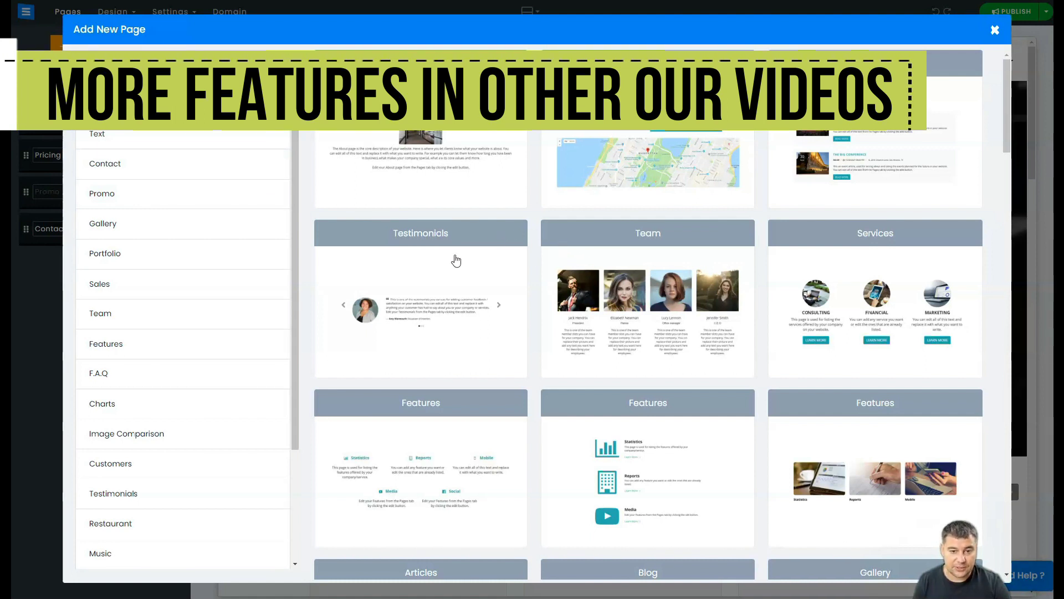
pyautogui.scroll(-3, 181, 294)
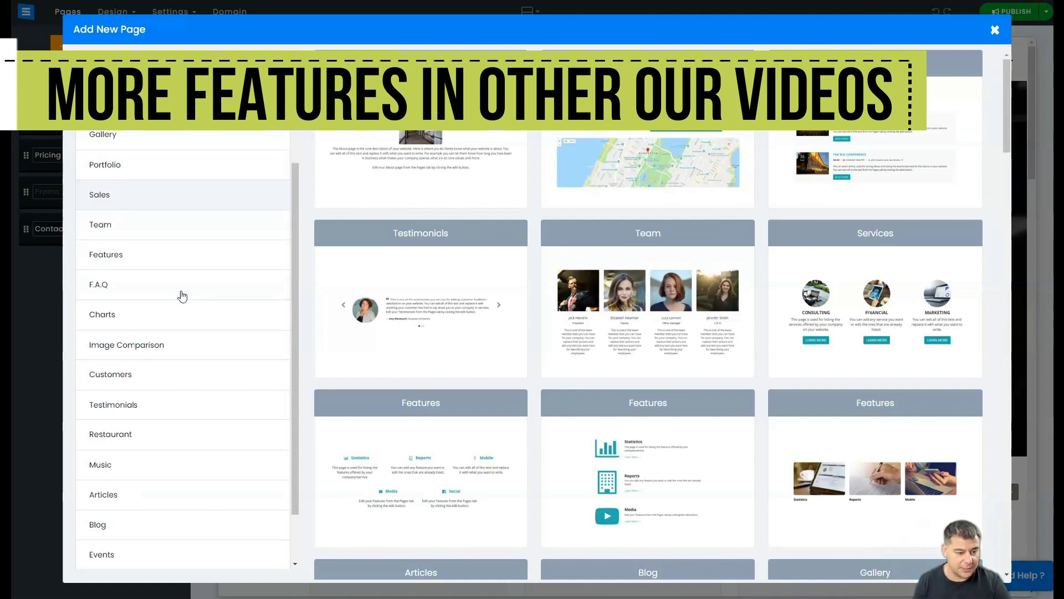
pyautogui.scroll(-2, 181, 295)
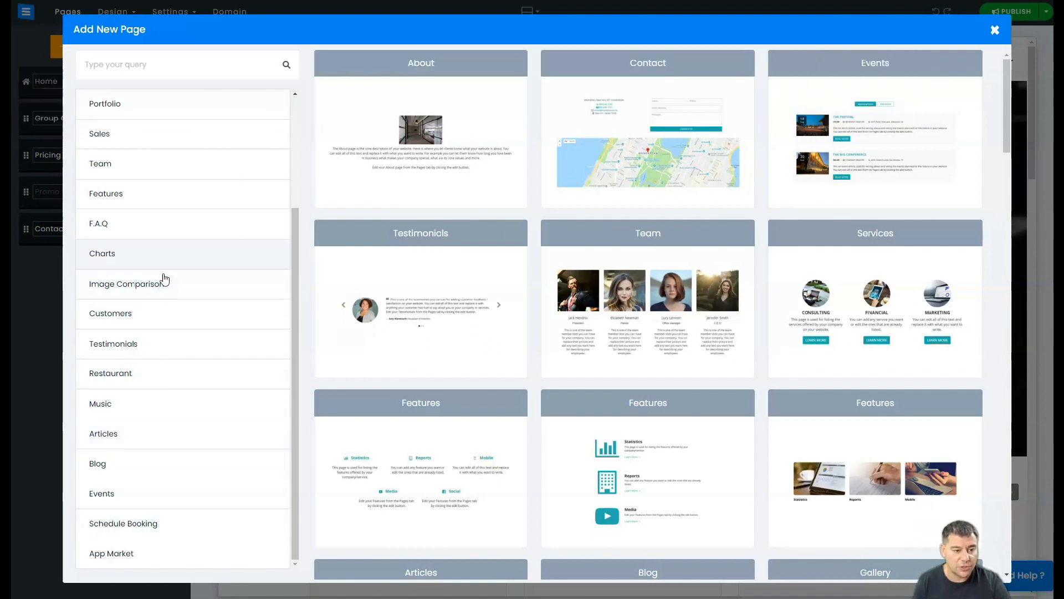
pyautogui.scroll(3, 166, 241)
pyautogui.scroll(2, 166, 242)
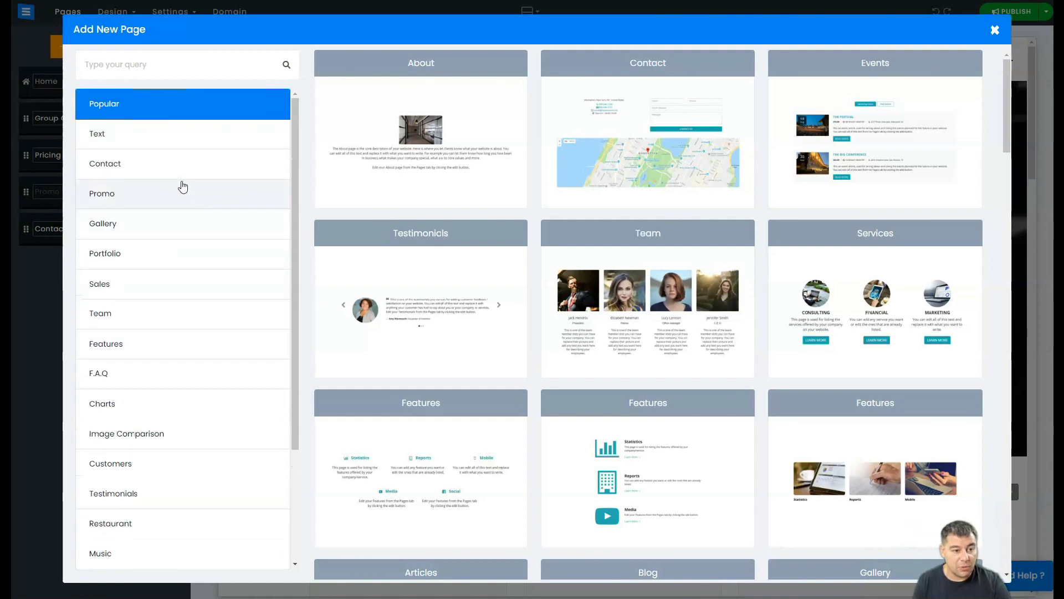
pyautogui.click(165, 311)
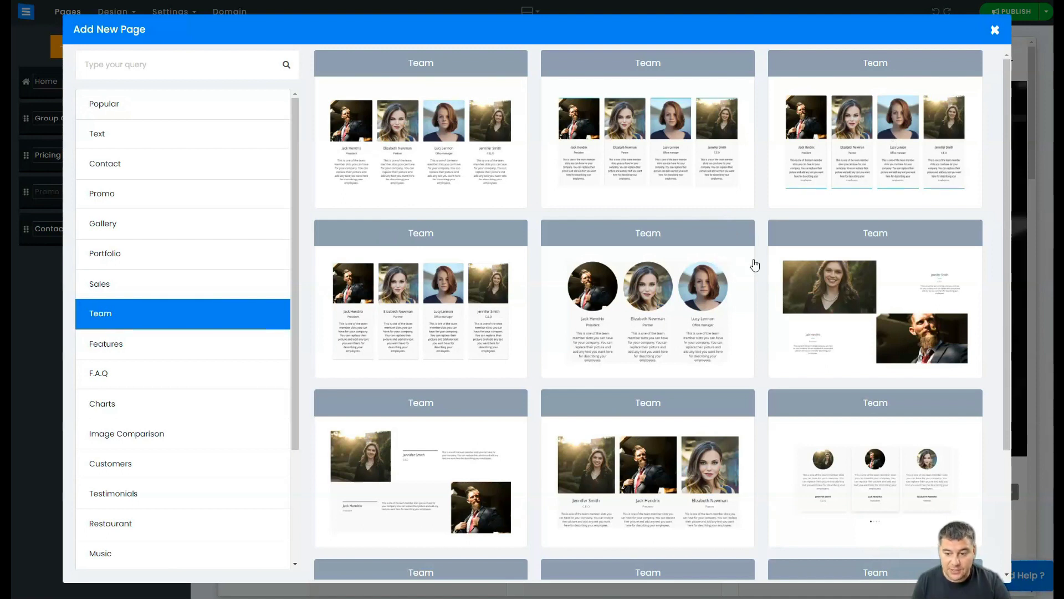
pyautogui.scroll(-3, 552, 243)
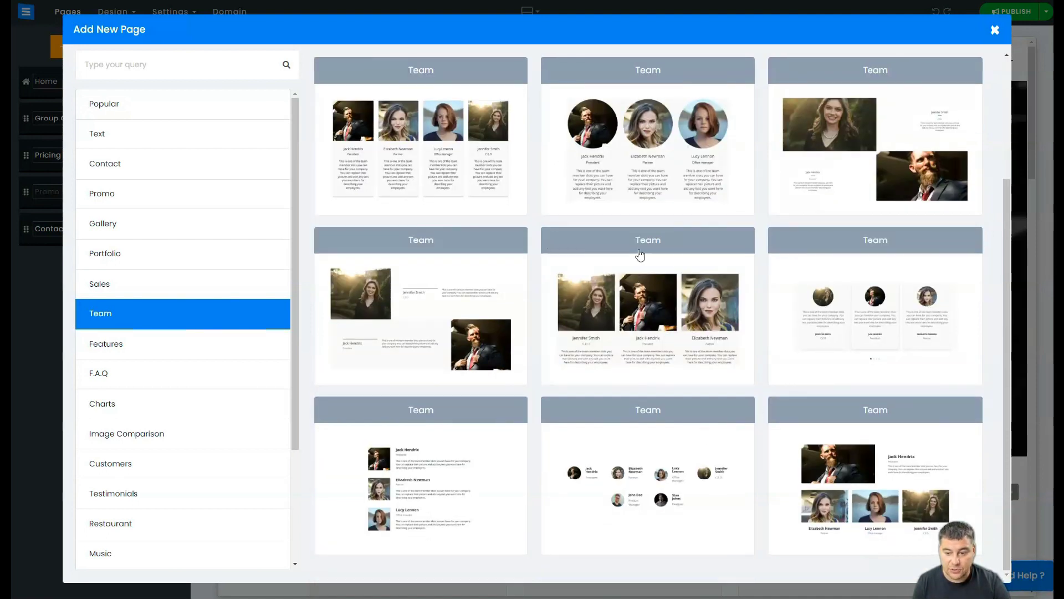
pyautogui.scroll(2, 550, 263)
pyautogui.scroll(1, 549, 263)
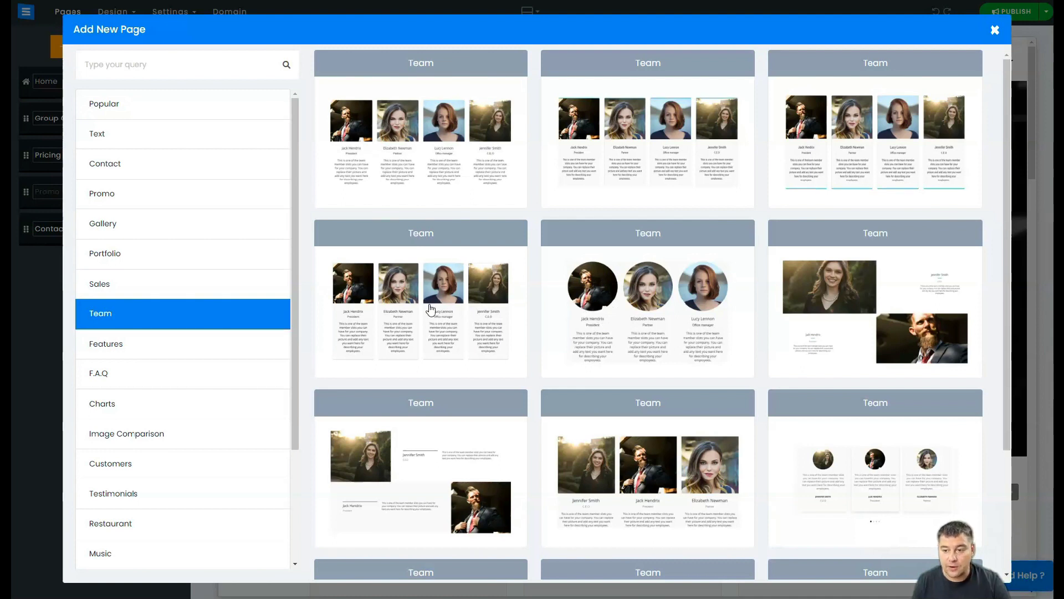
# - Add a Team page using the two-photo Team layout
pyautogui.click(871, 245)
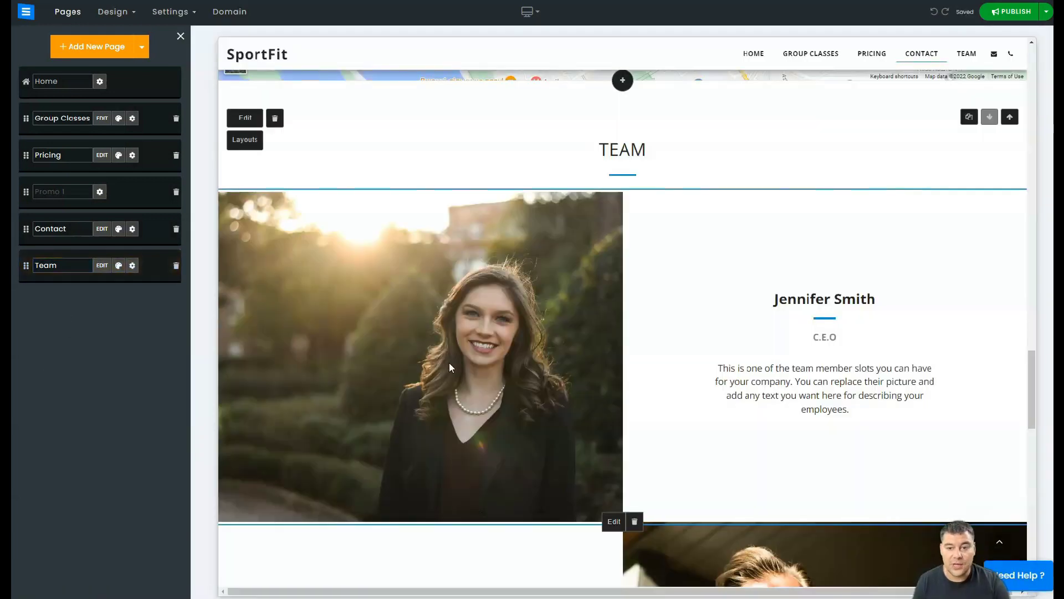
pyautogui.scroll(-2, 449, 363)
pyautogui.scroll(-3, 449, 366)
pyautogui.scroll(2, 446, 358)
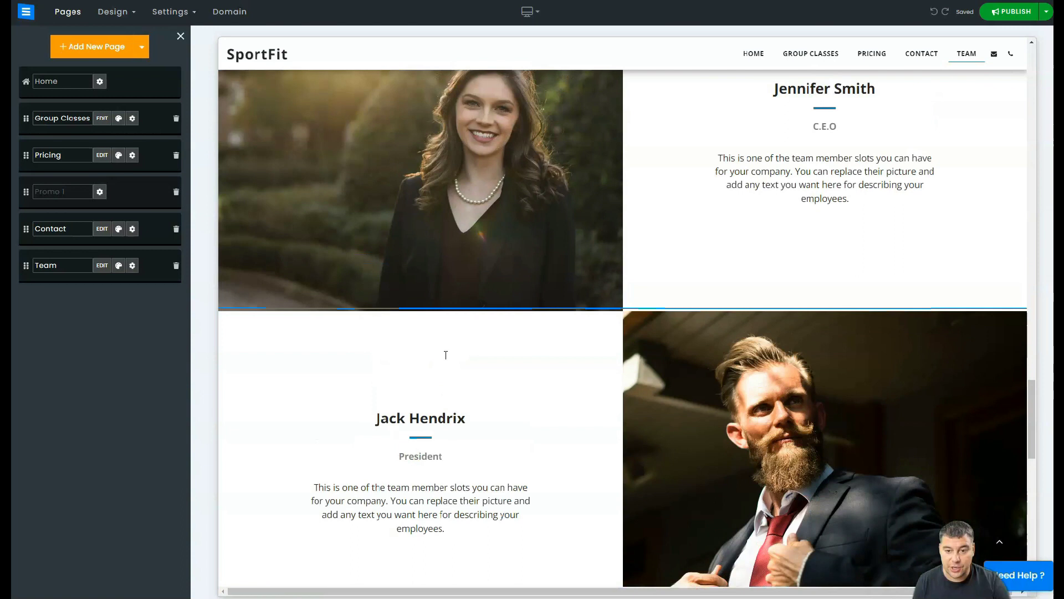
pyautogui.scroll(2, 445, 354)
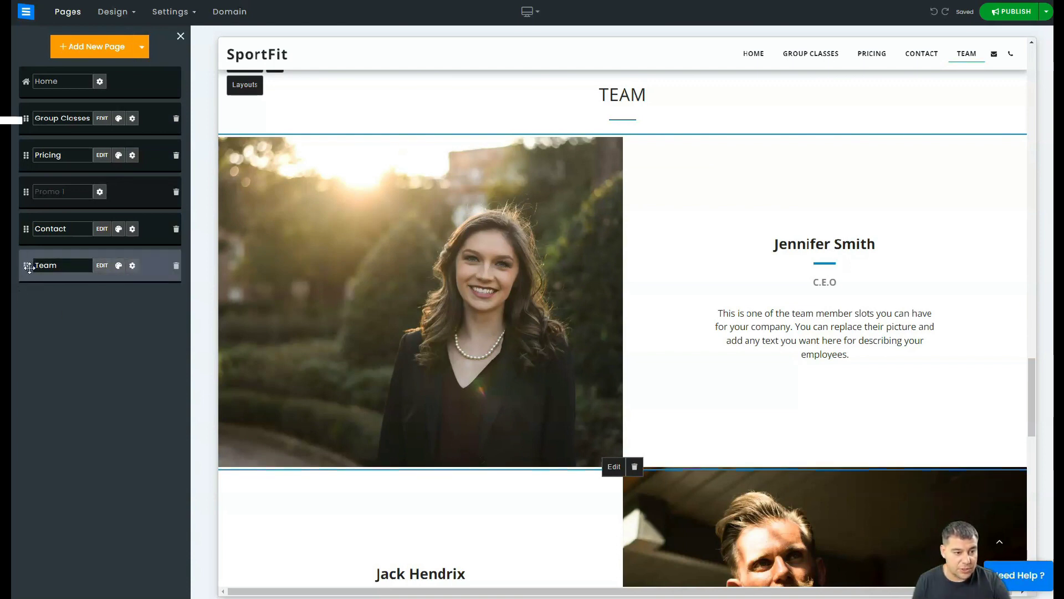
# - Move the Team page to right after Pricing, and check its team members list
pyautogui.moveTo(29, 267); pyautogui.dragTo(28, 164)
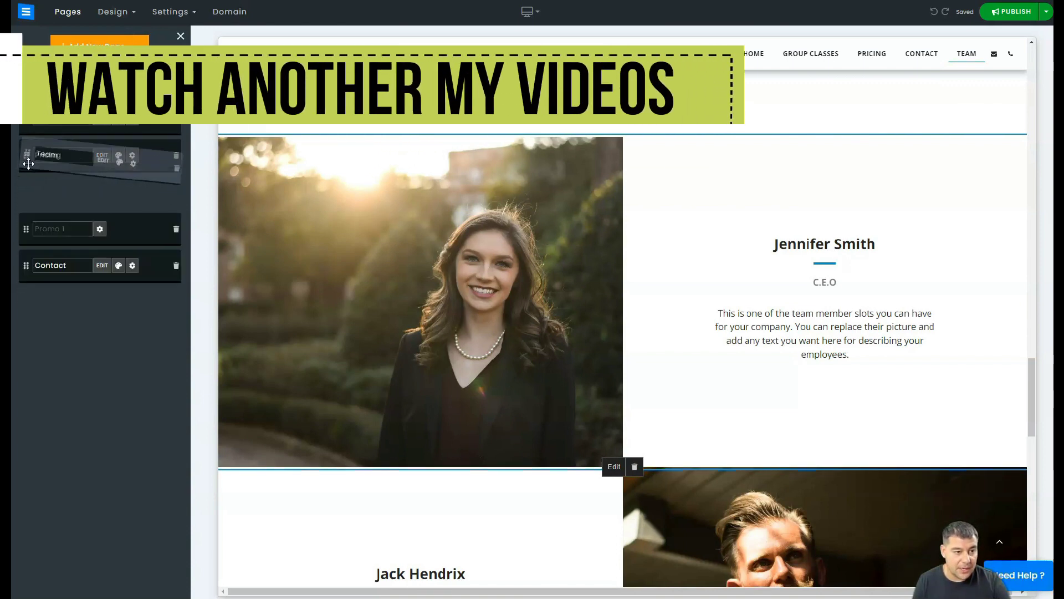
pyautogui.moveTo(29, 164)
pyautogui.mouseDown()
pyautogui.moveTo(28, 204)
pyautogui.moveTo(26, 191)
pyautogui.mouseUp()
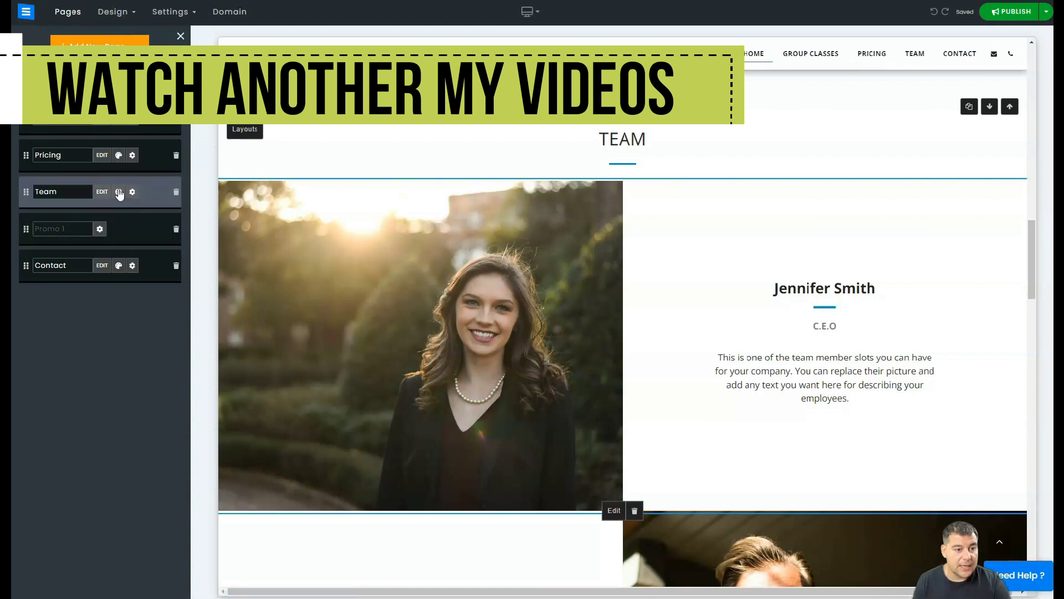
pyautogui.click(102, 192)
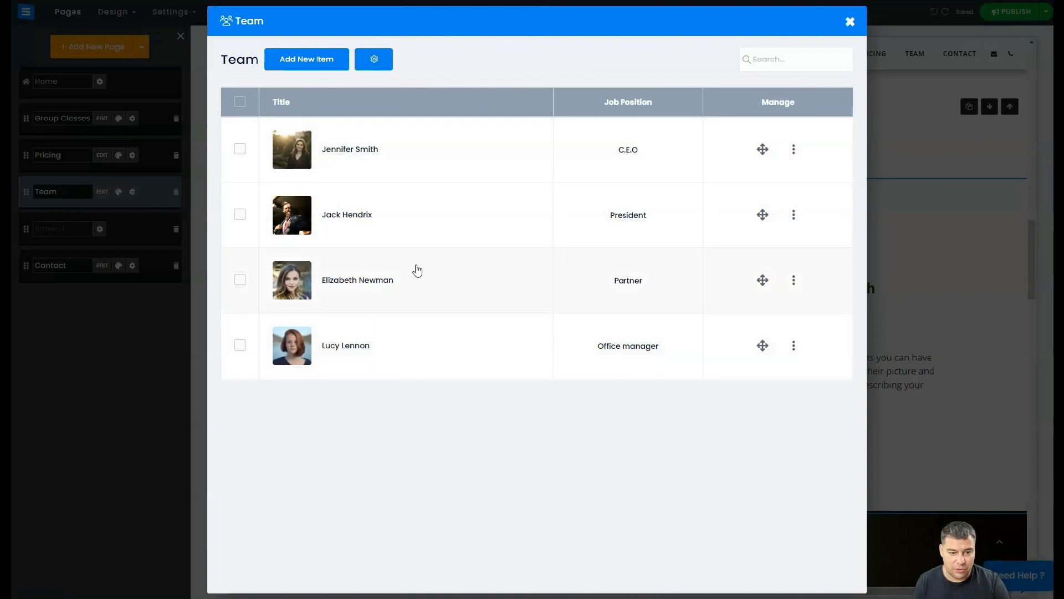
pyautogui.click(850, 22)
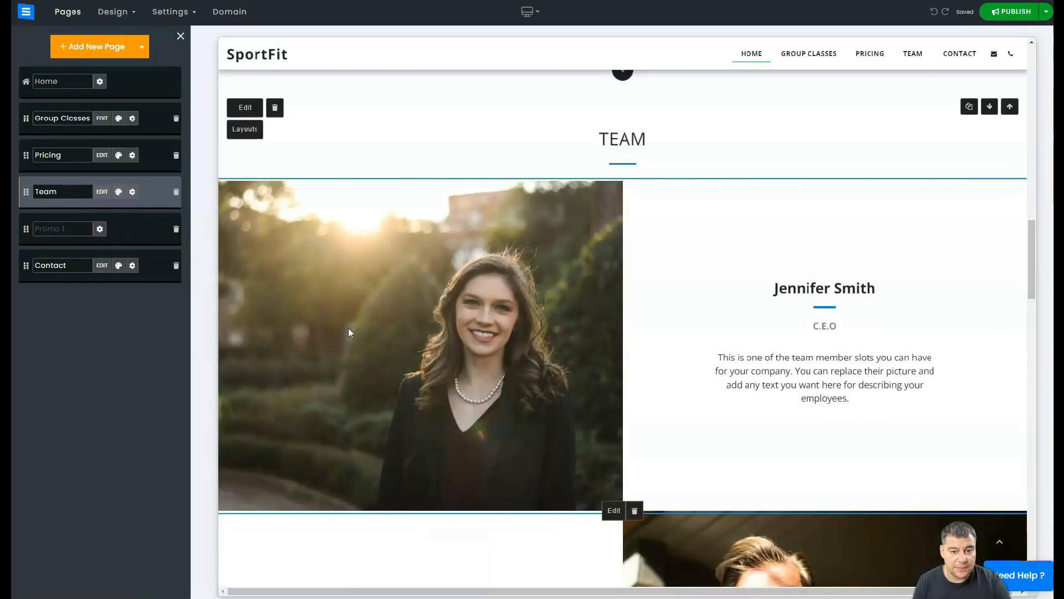
pyautogui.scroll(-1, 507, 340)
pyautogui.scroll(-2, 505, 335)
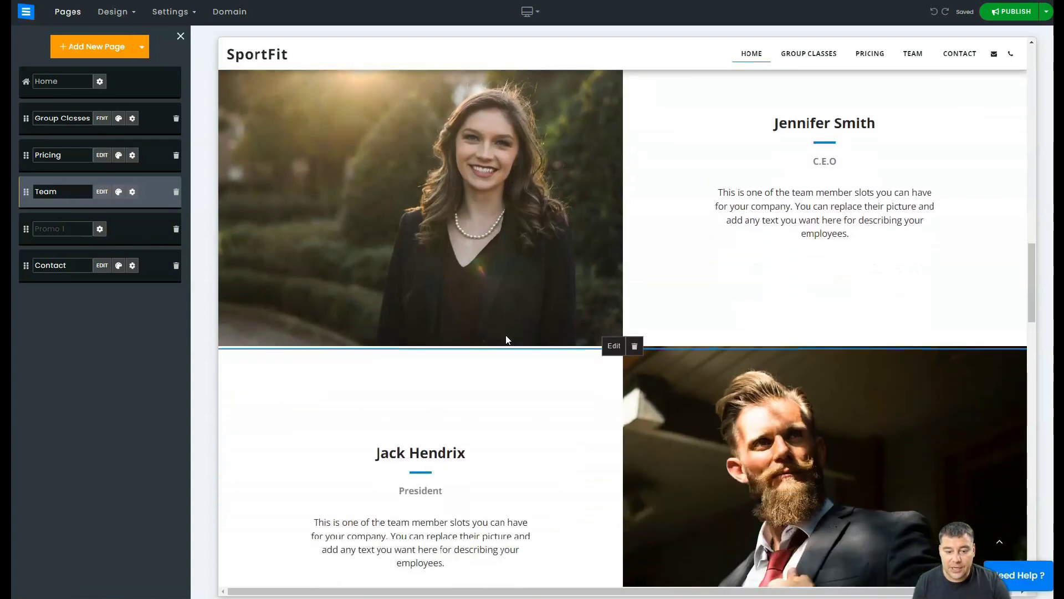
pyautogui.scroll(-1, 506, 337)
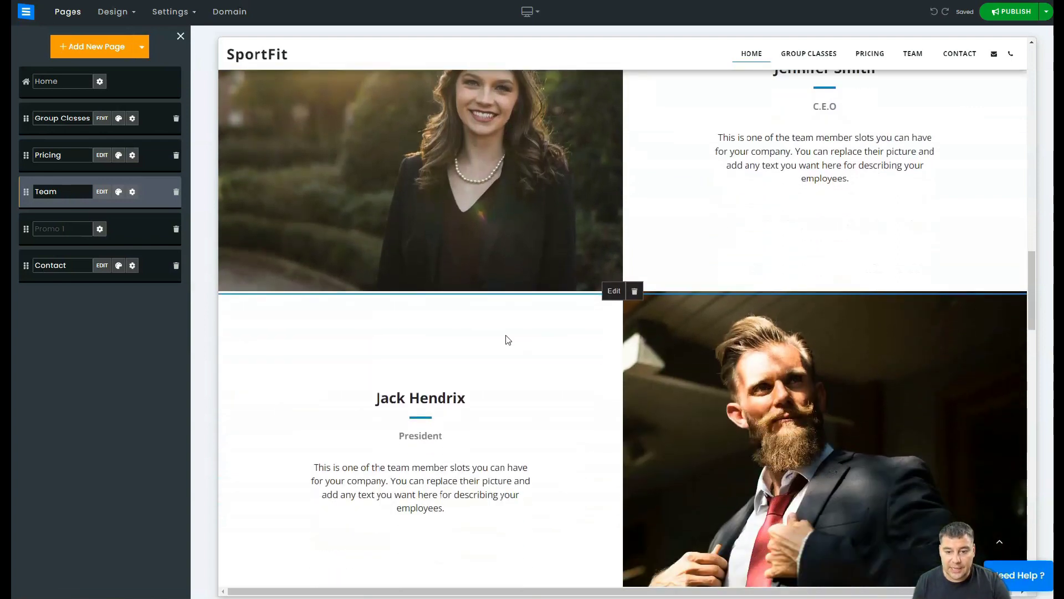
# - Shorten the first team member's name on the Team page and save the entry
pyautogui.click(612, 294)
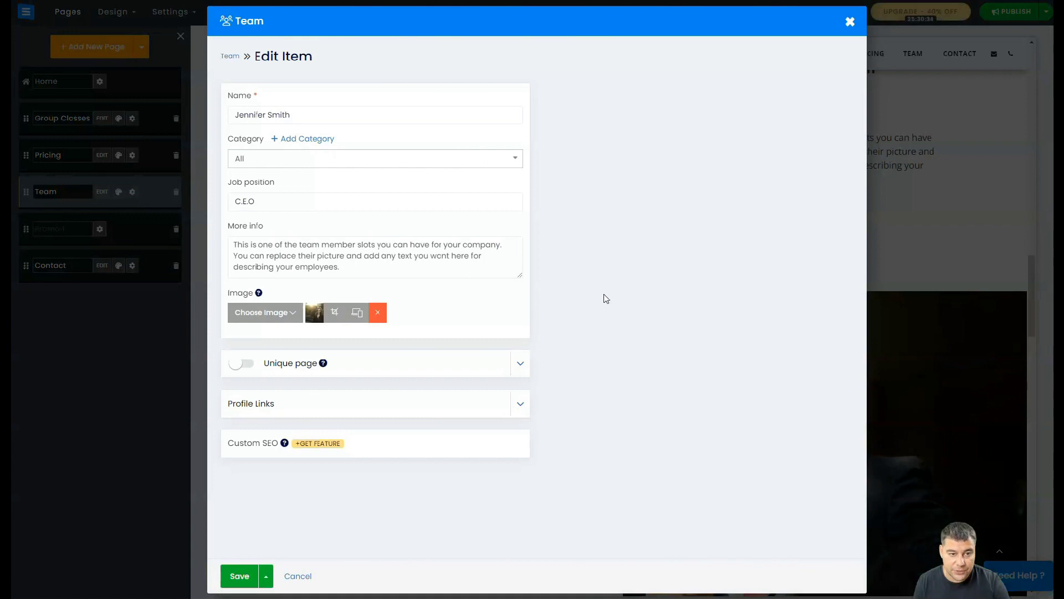
pyautogui.click(254, 114)
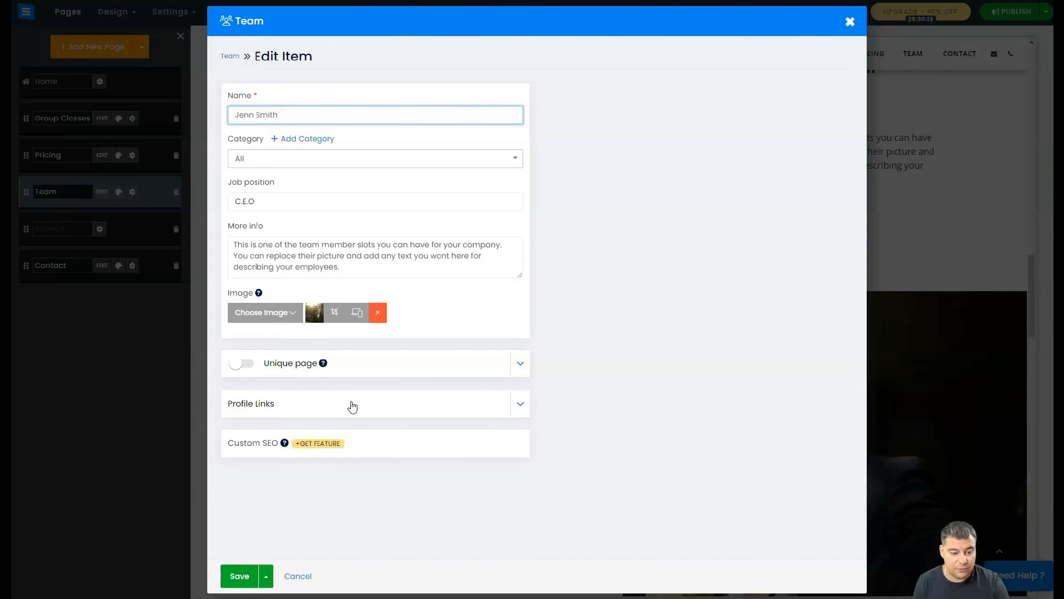
pyautogui.click(237, 577)
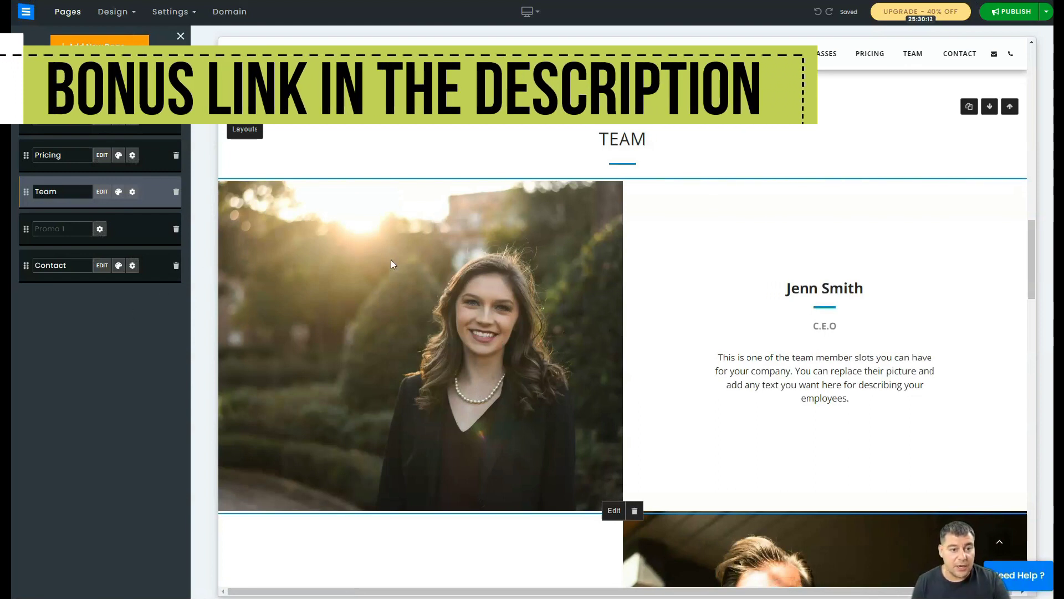
pyautogui.scroll(10, 391, 264)
pyautogui.scroll(5, 559, 230)
pyautogui.scroll(5, 554, 304)
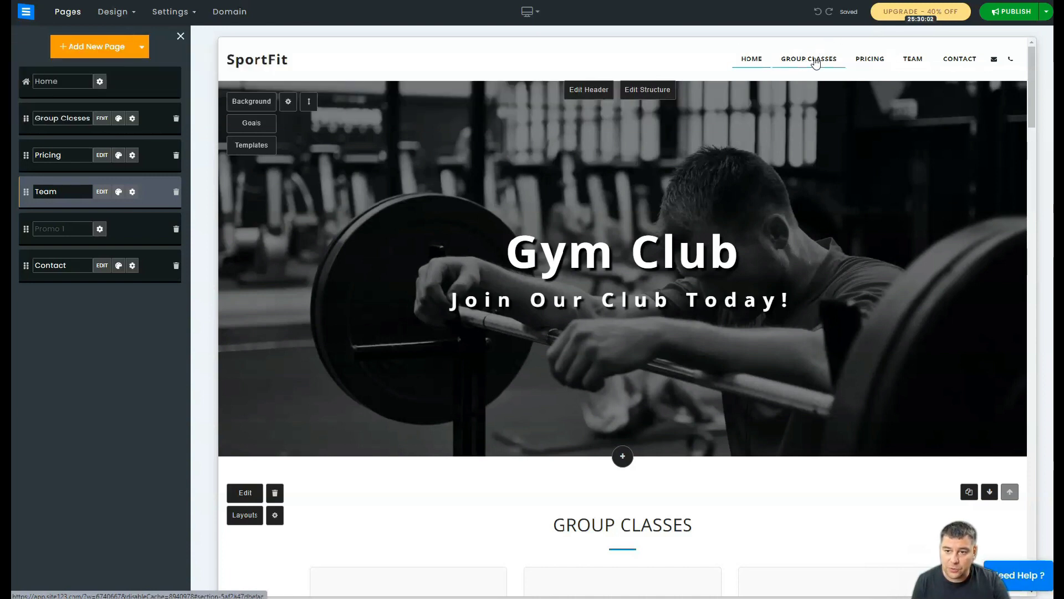
pyautogui.click(910, 62)
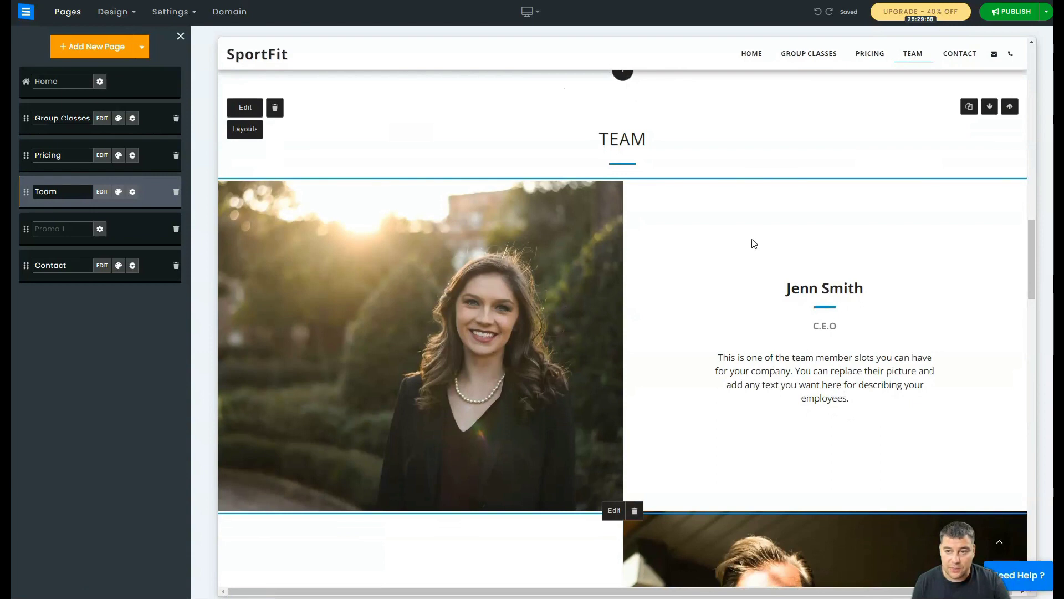
pyautogui.click(754, 60)
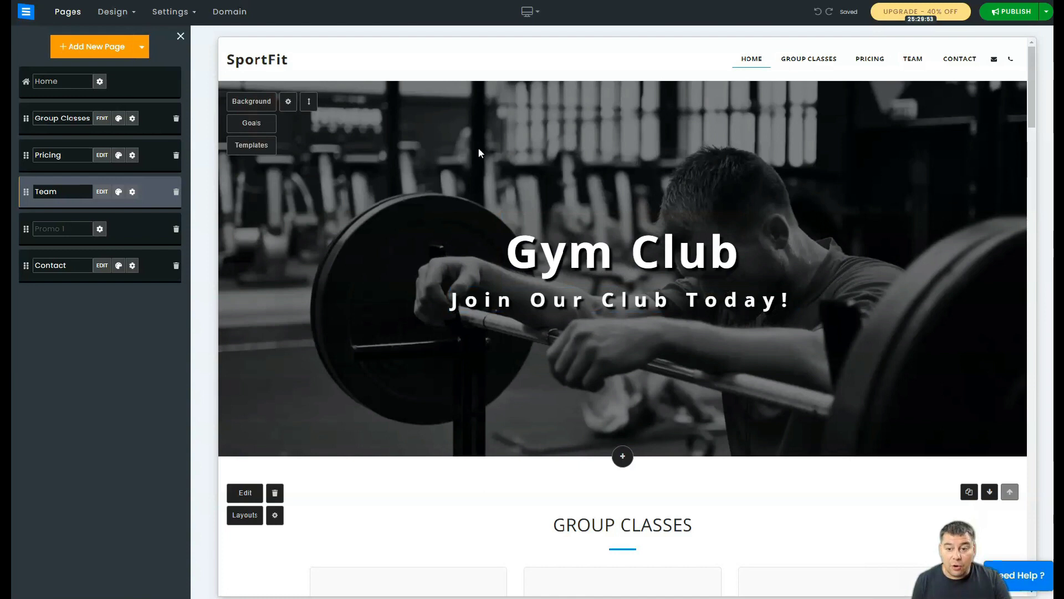
# - Enlarge the Gym Club hero heading to text size 130
pyautogui.moveTo(622, 251)
pyautogui.click(597, 254)
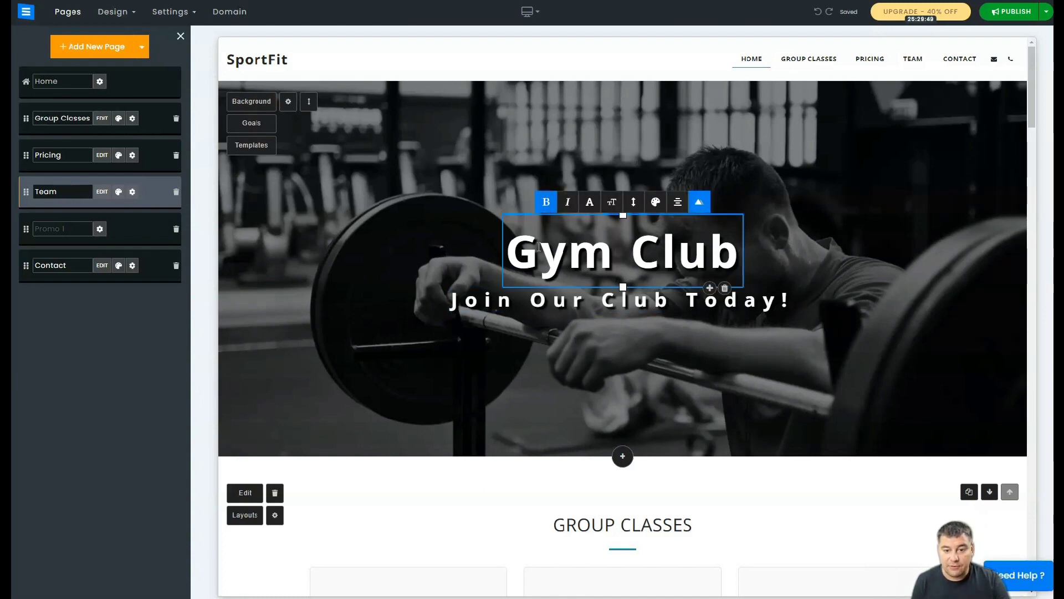
pyautogui.click(613, 205)
pyautogui.moveTo(618, 108); pyautogui.dragTo(638, 113)
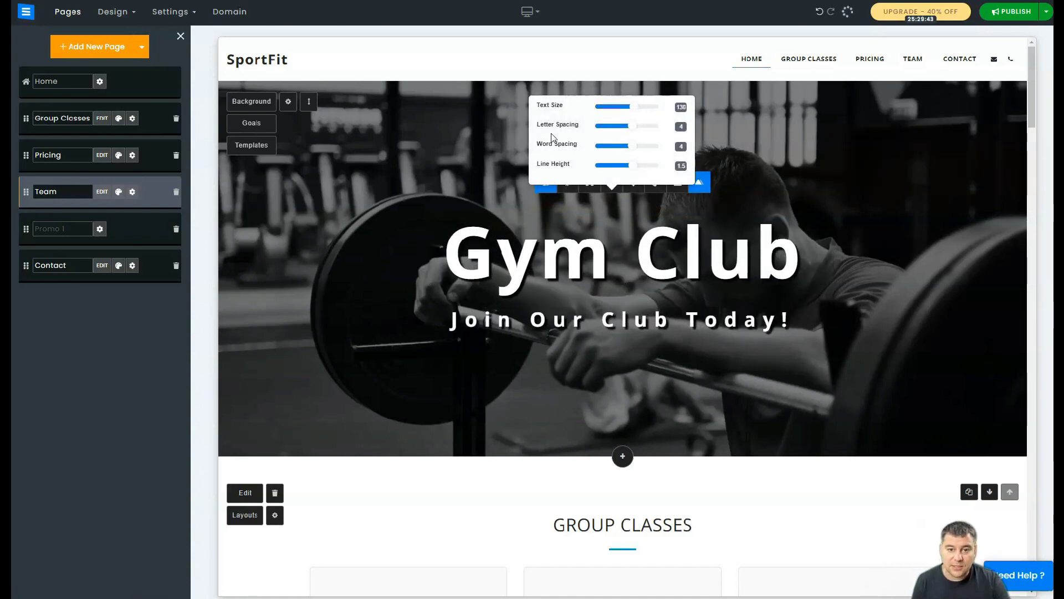
pyautogui.click(478, 190)
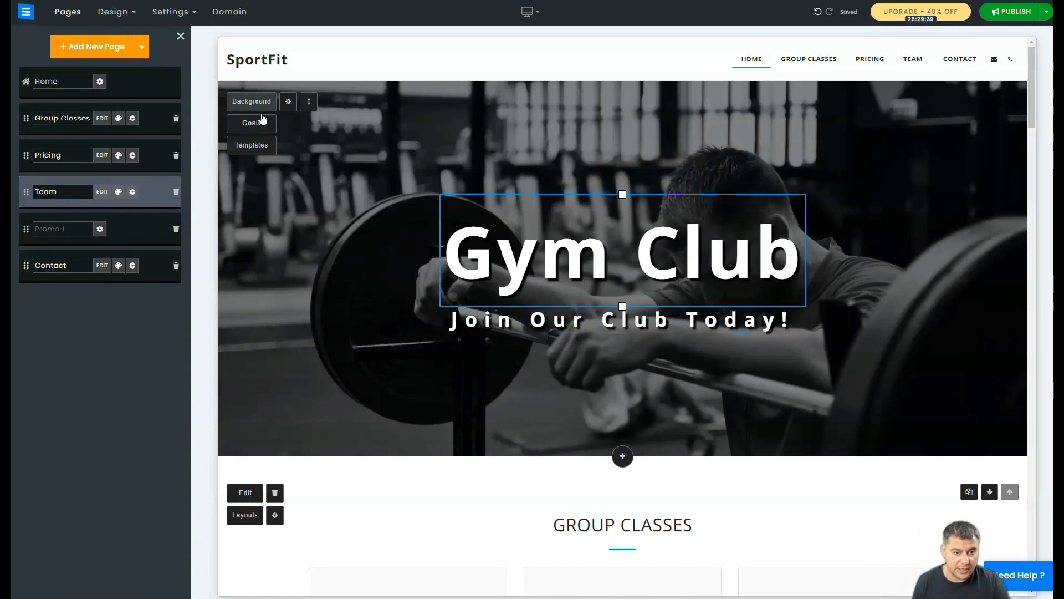
# - Search stock photos for 'gym' and set the push-up dumbbell photo as the hero background
pyautogui.click(248, 103)
pyautogui.write('gym')
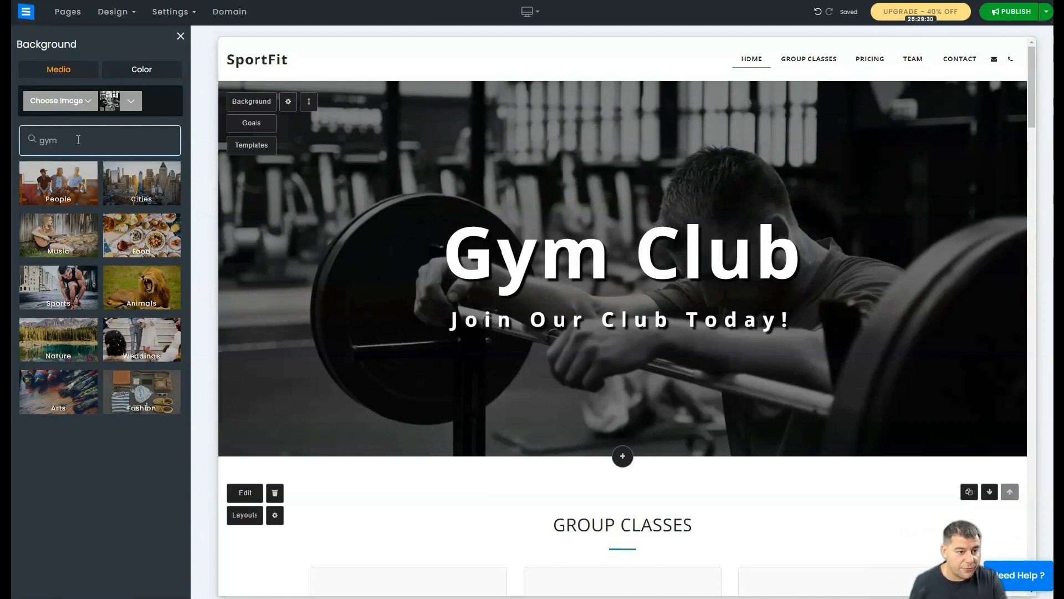
pyautogui.press('Return')
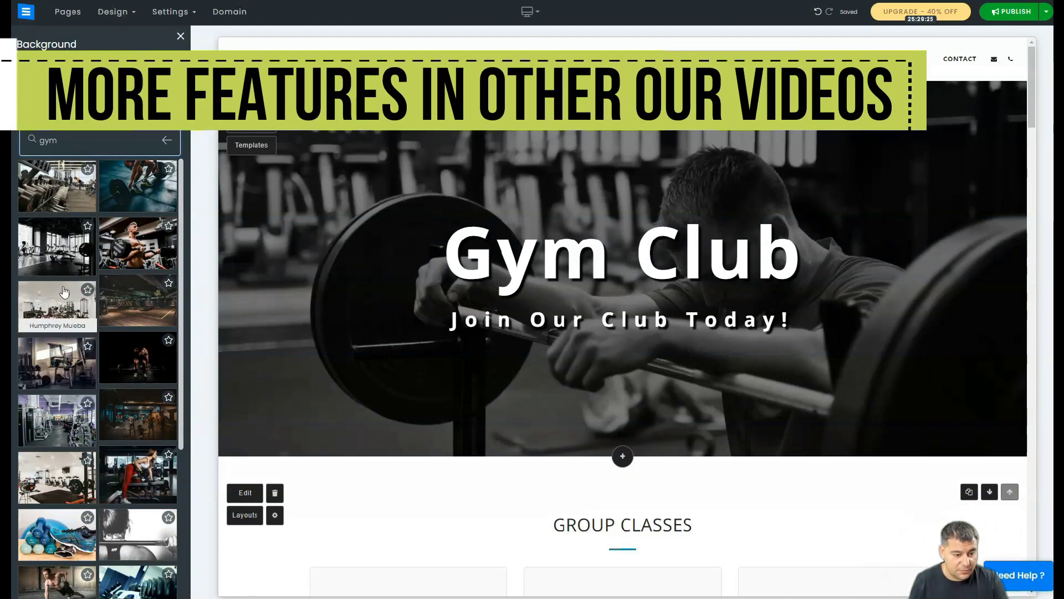
pyautogui.scroll(-2, 56, 366)
pyautogui.click(55, 477)
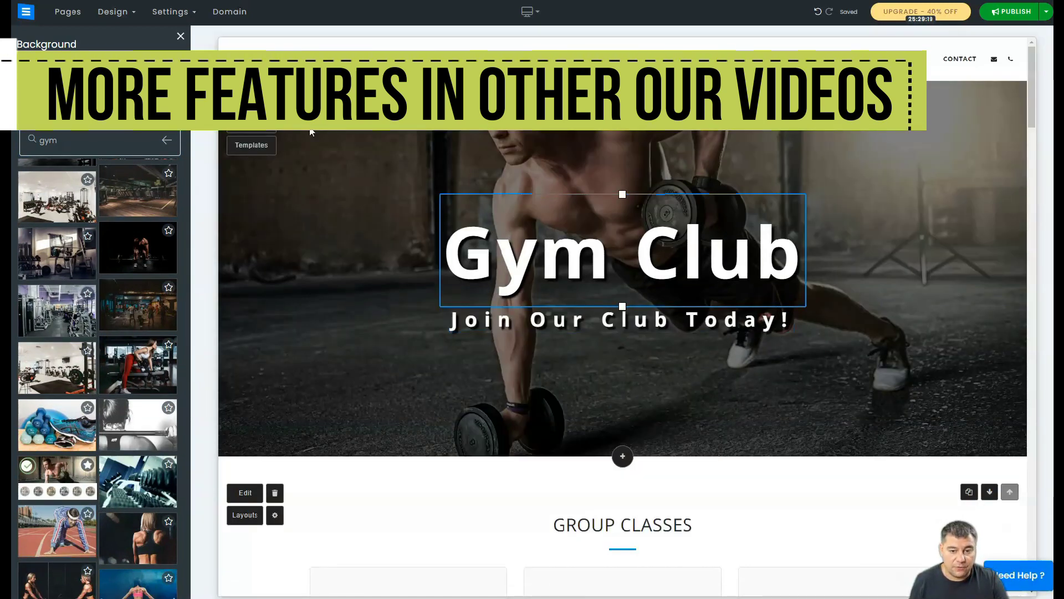
pyautogui.click(592, 269)
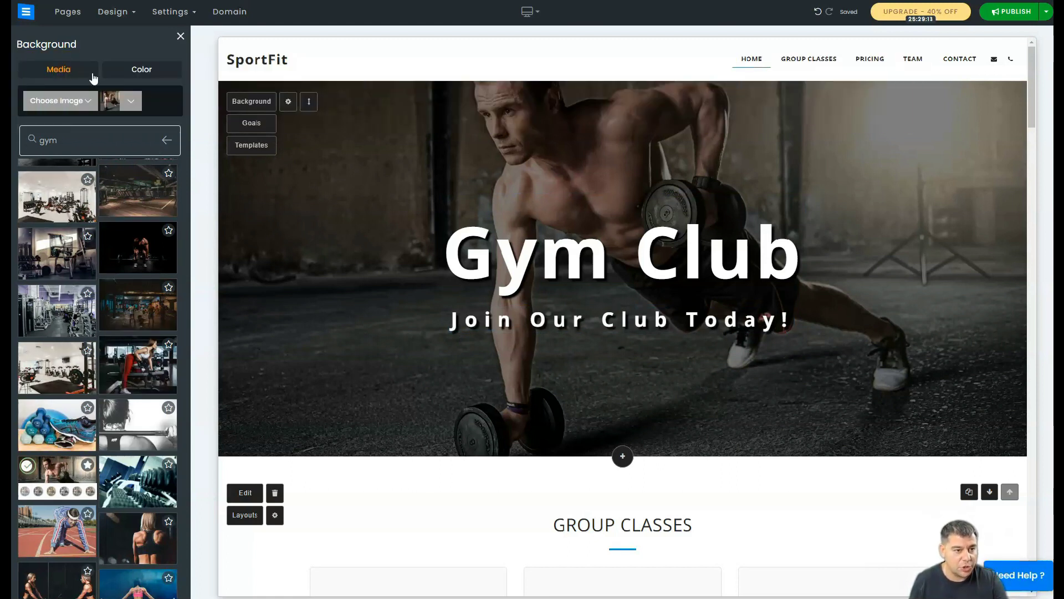
pyautogui.click(131, 72)
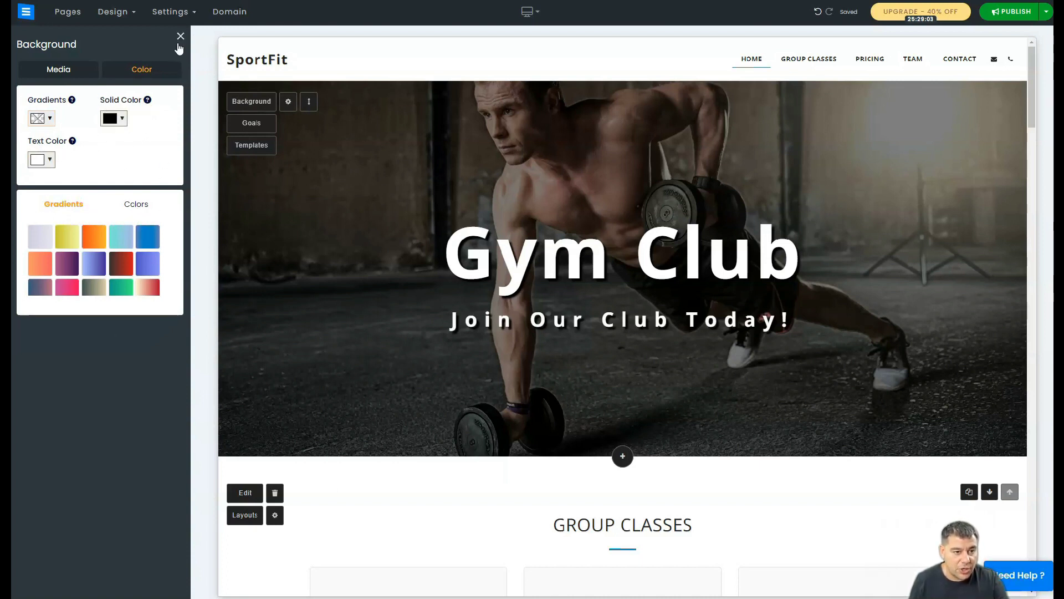
pyautogui.click(58, 69)
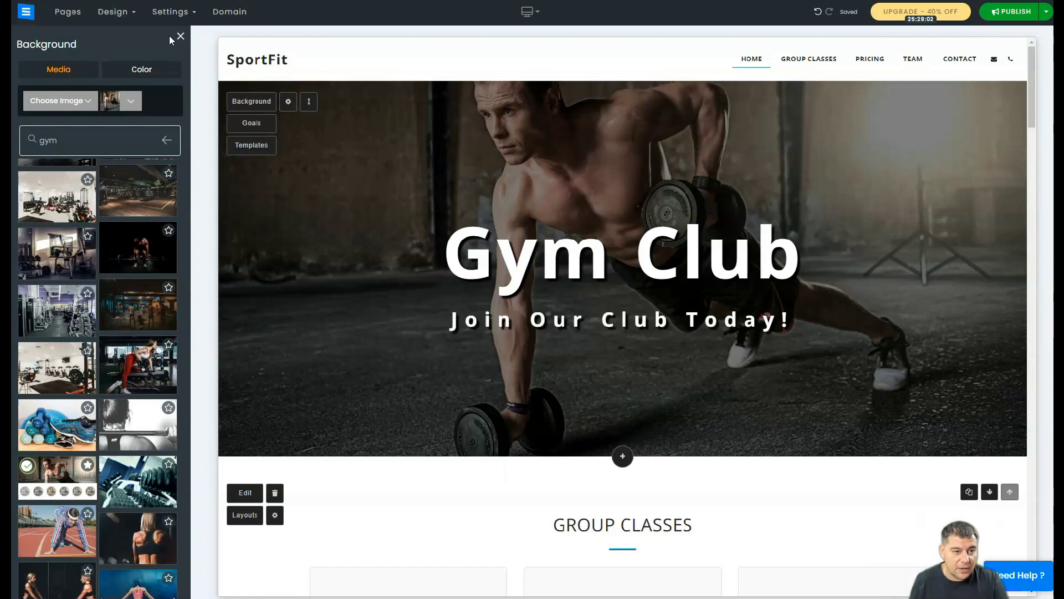
# - Close the background settings and scroll down to the Group Classes section
pyautogui.click(258, 183)
pyautogui.scroll(-2, 610, 183)
pyautogui.scroll(2, 471, 155)
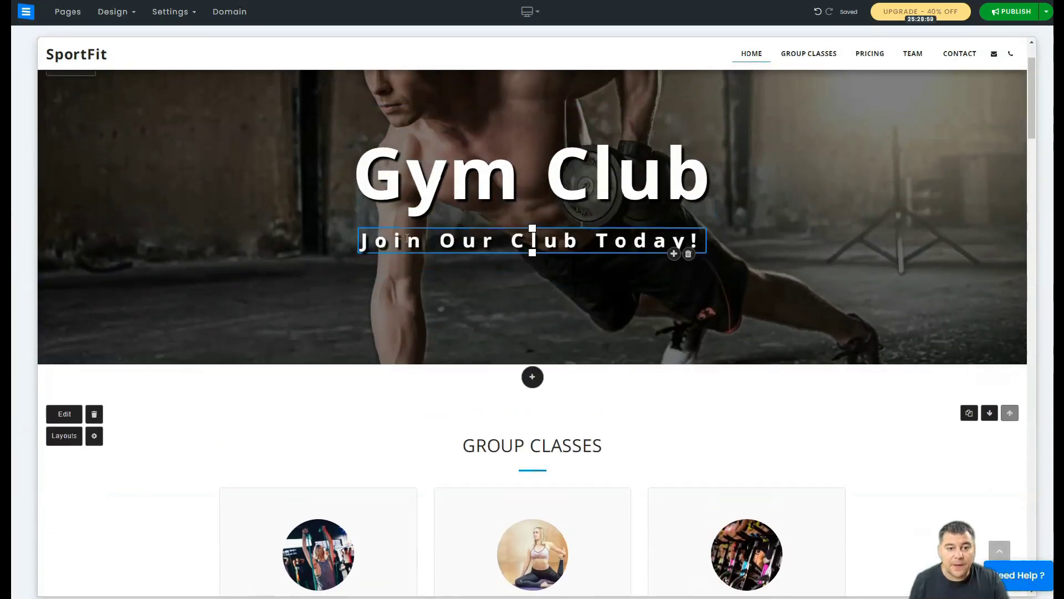
pyautogui.scroll(-2, 280, 254)
pyautogui.scroll(2, 366, 185)
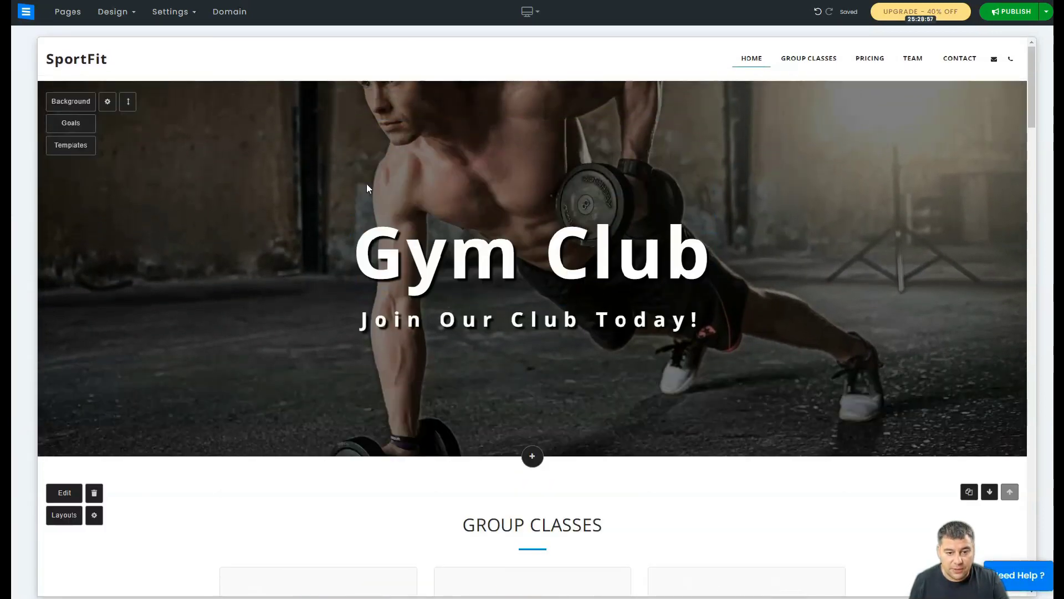
pyautogui.scroll(-1, 335, 222)
pyautogui.scroll(-1, 310, 238)
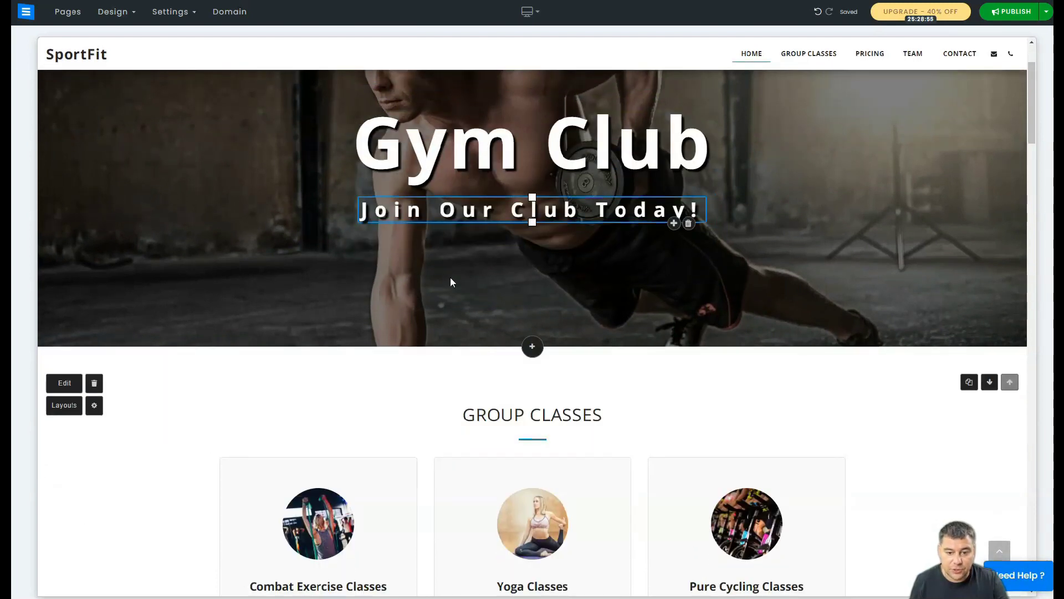
pyautogui.scroll(-2, 464, 266)
pyautogui.scroll(-2, 335, 251)
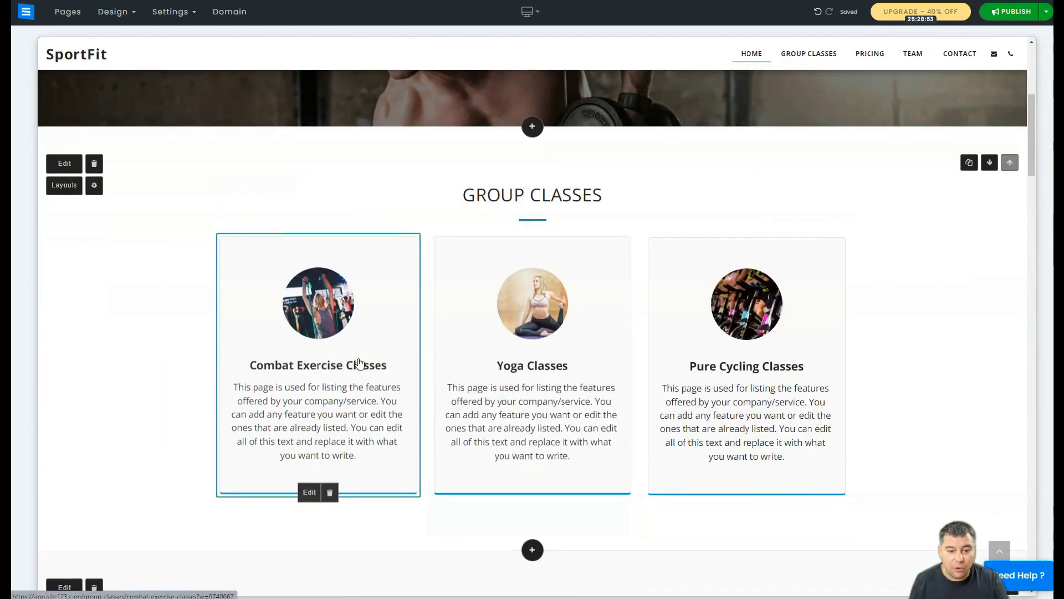
# - Give Combat Exercise Classes a new gym library photo, fill in its category, and save
pyautogui.click(308, 491)
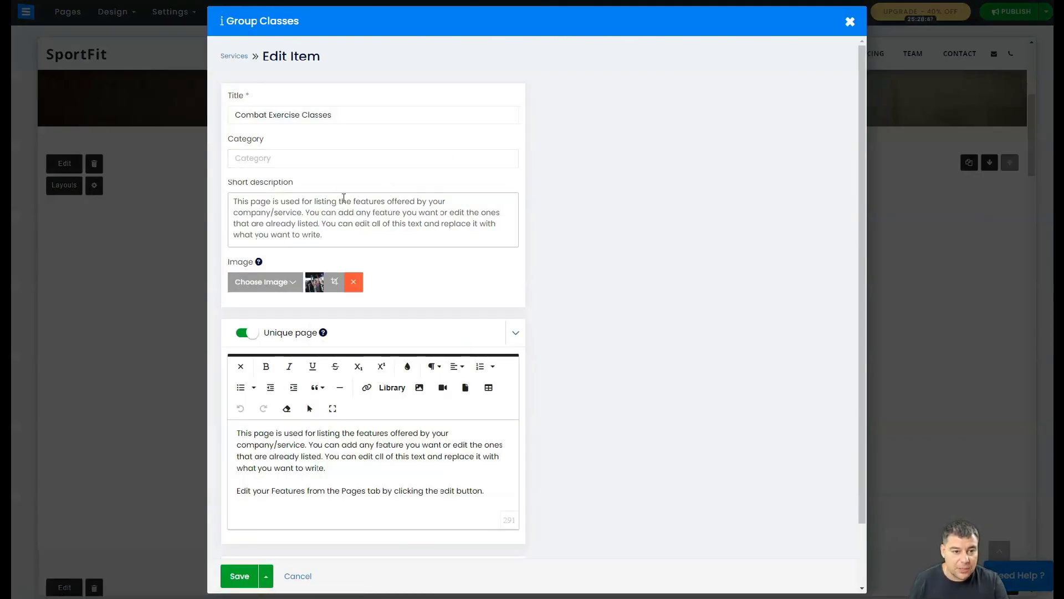
pyautogui.click(310, 198)
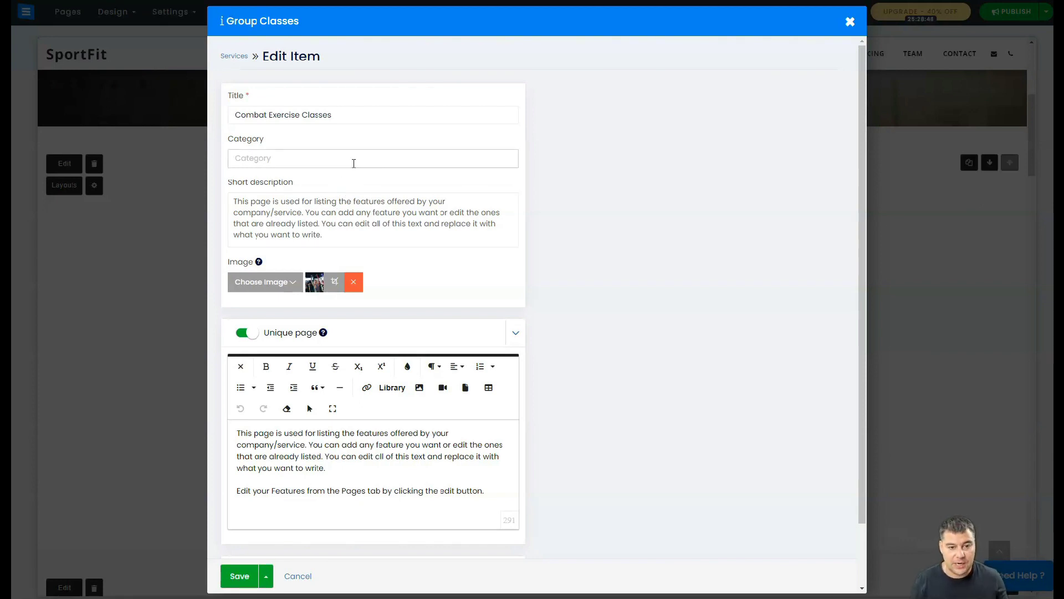
pyautogui.click(296, 284)
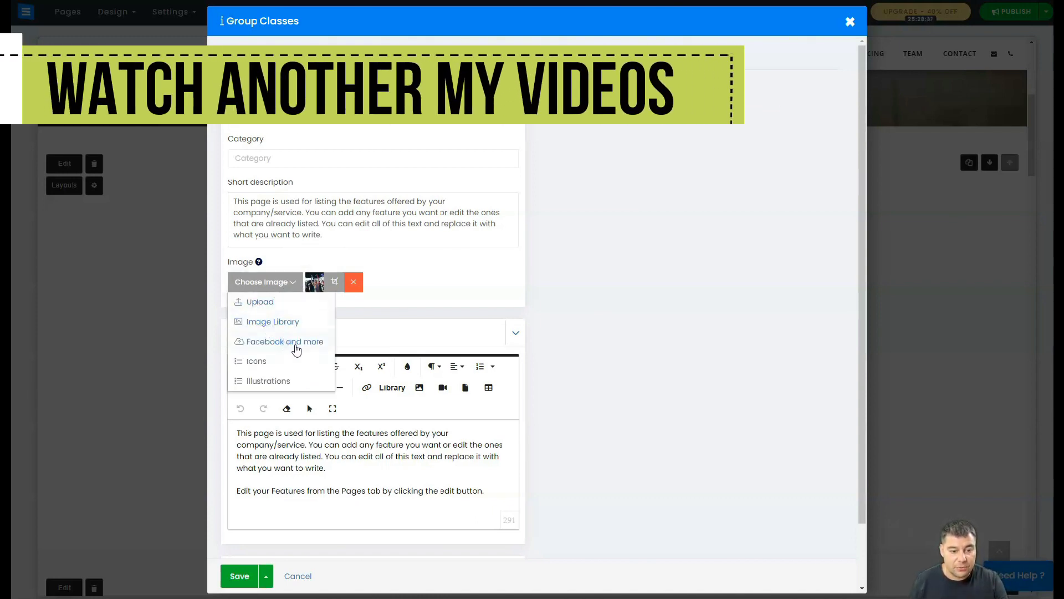
pyautogui.click(261, 323)
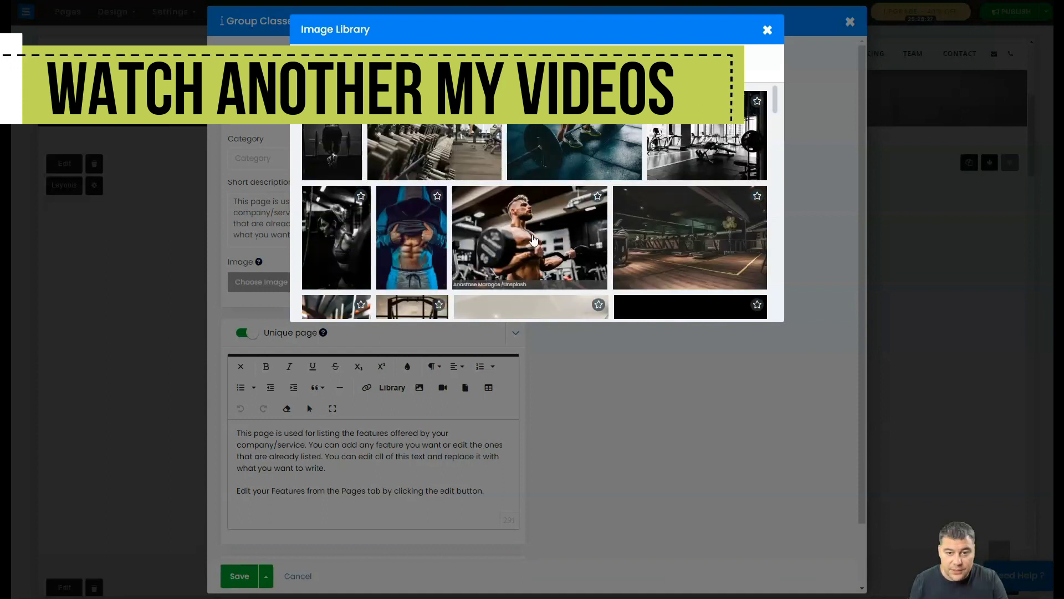
pyautogui.click(532, 239)
pyautogui.click(240, 576)
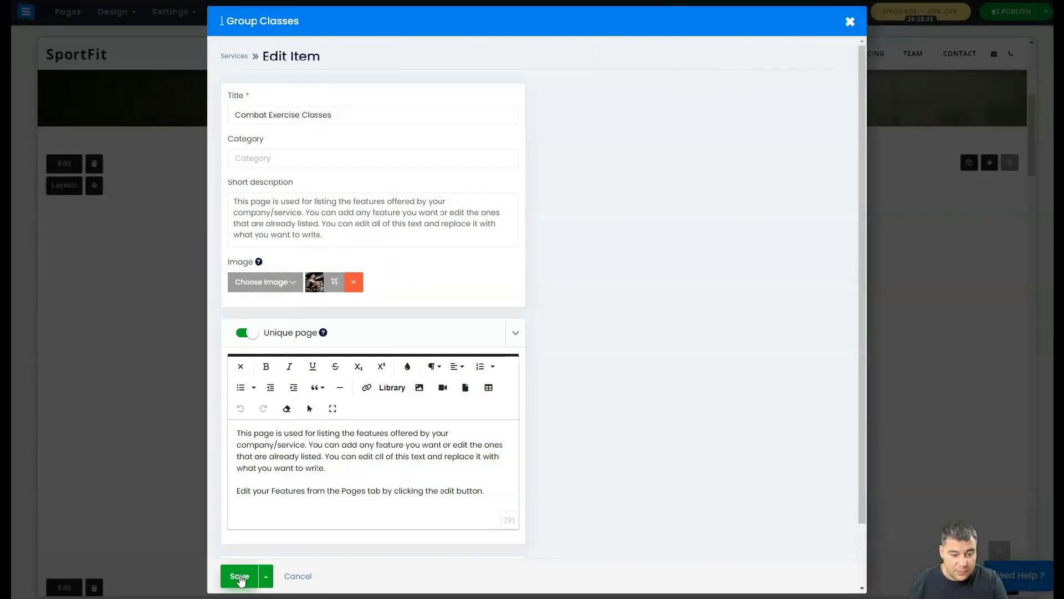
pyautogui.click(373, 73)
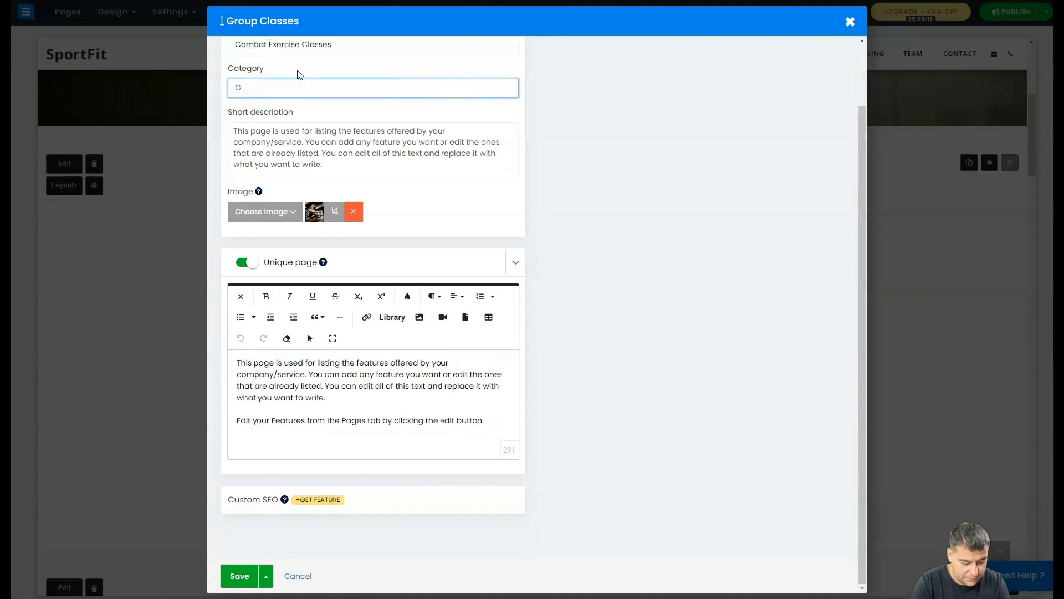
pyautogui.click(239, 576)
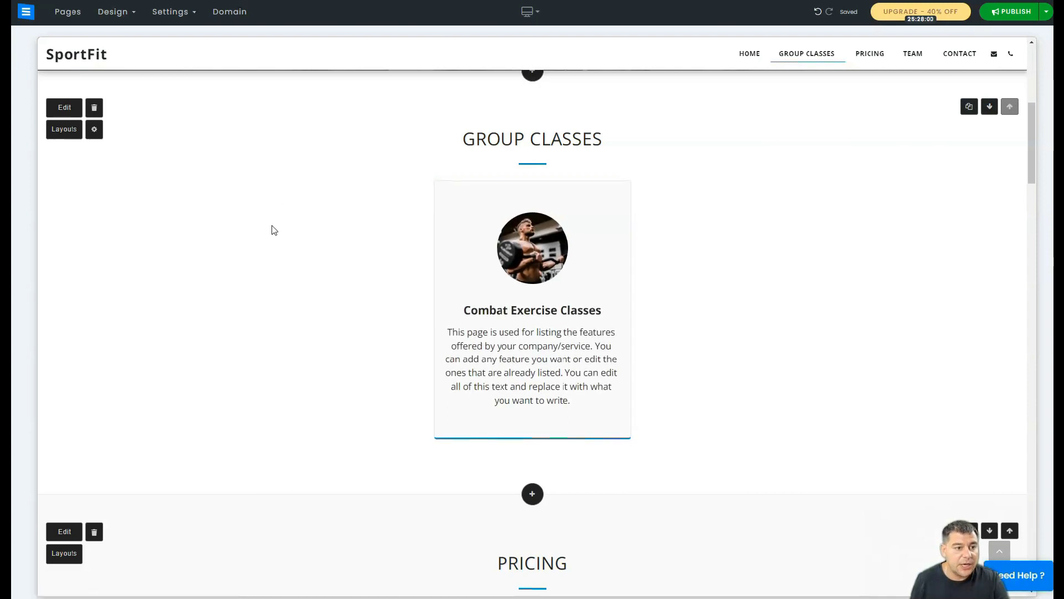
# - Preview purple, orange, crimson, black, peach and dark-header colour schemes in Design > Colors
pyautogui.scroll(6, 360, 238)
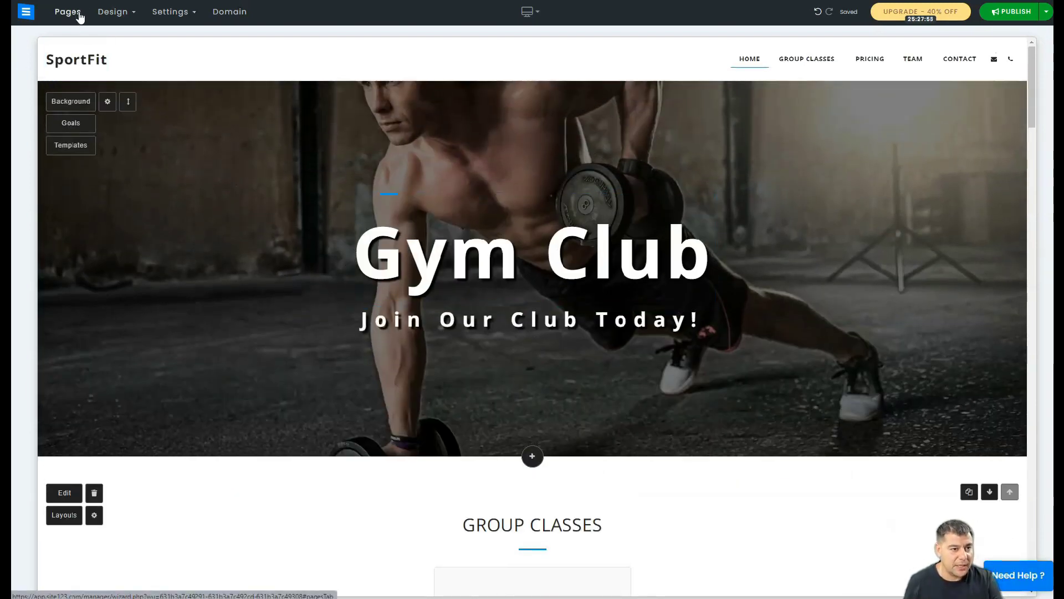
pyautogui.click(117, 12)
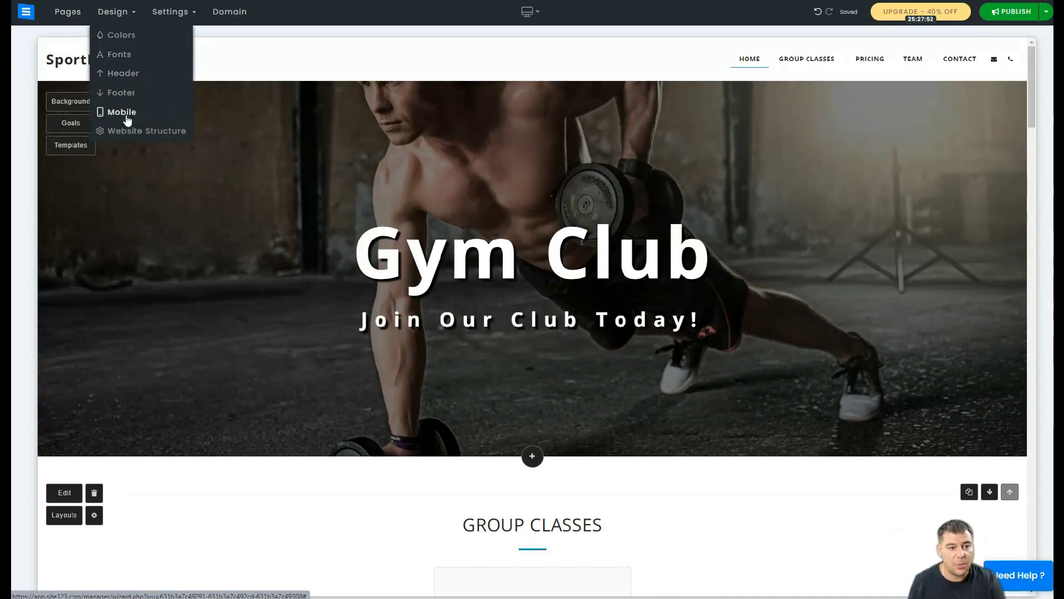
pyautogui.click(112, 39)
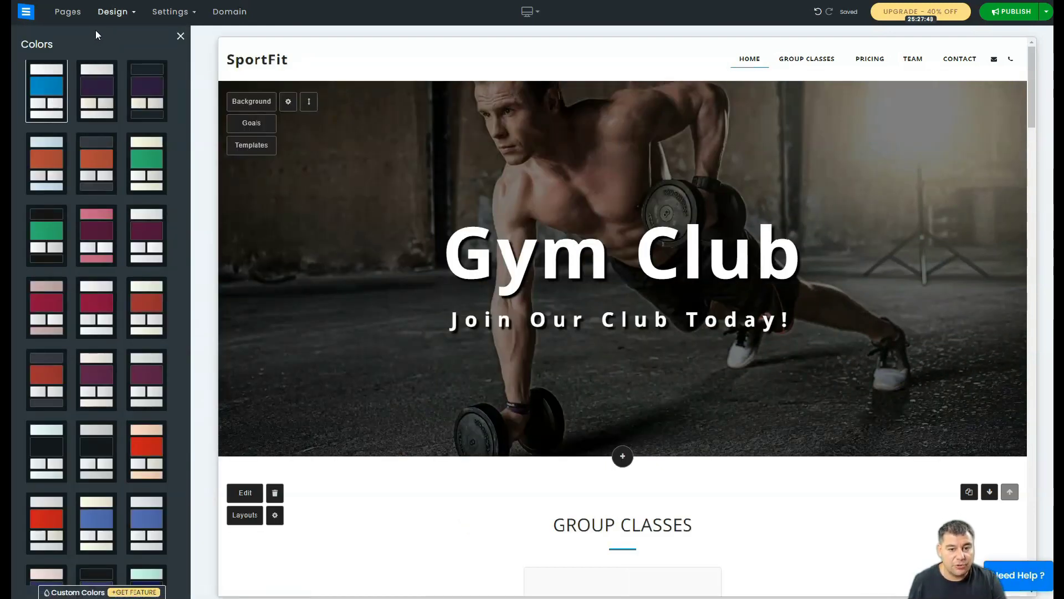
pyautogui.click(148, 97)
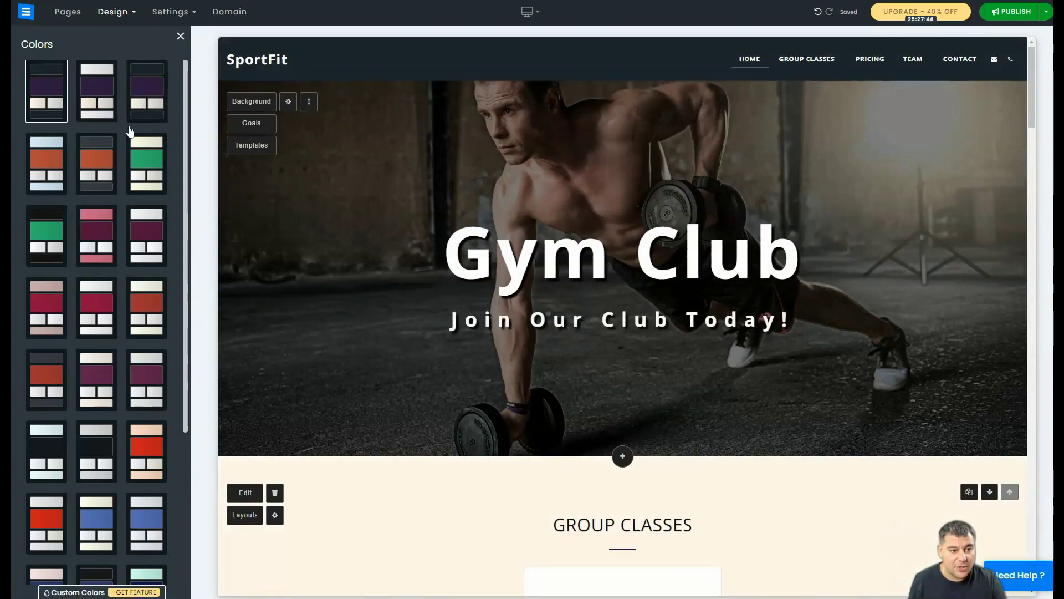
pyautogui.click(101, 168)
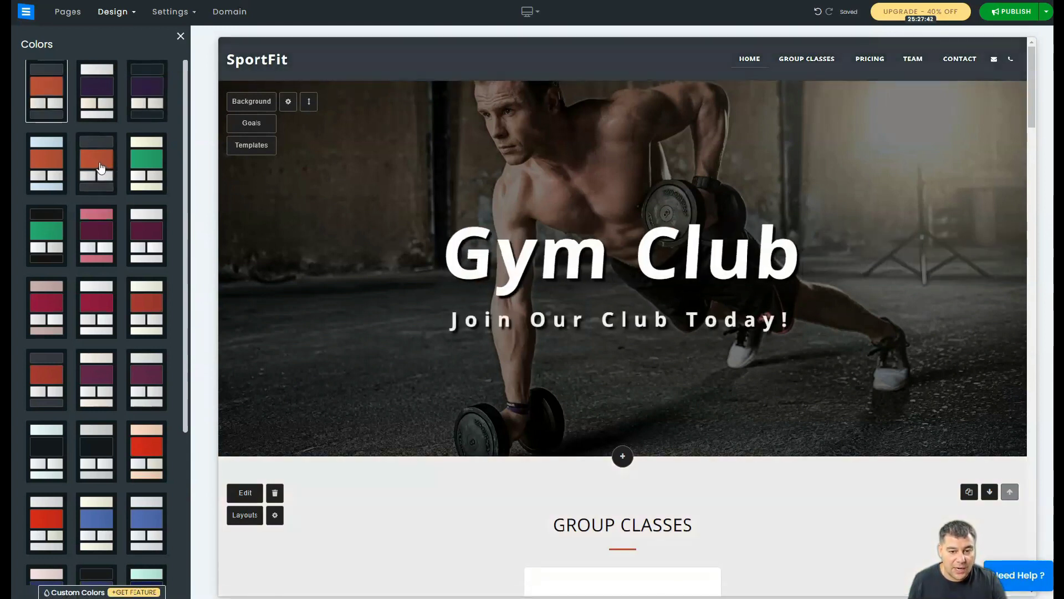
pyautogui.click(95, 311)
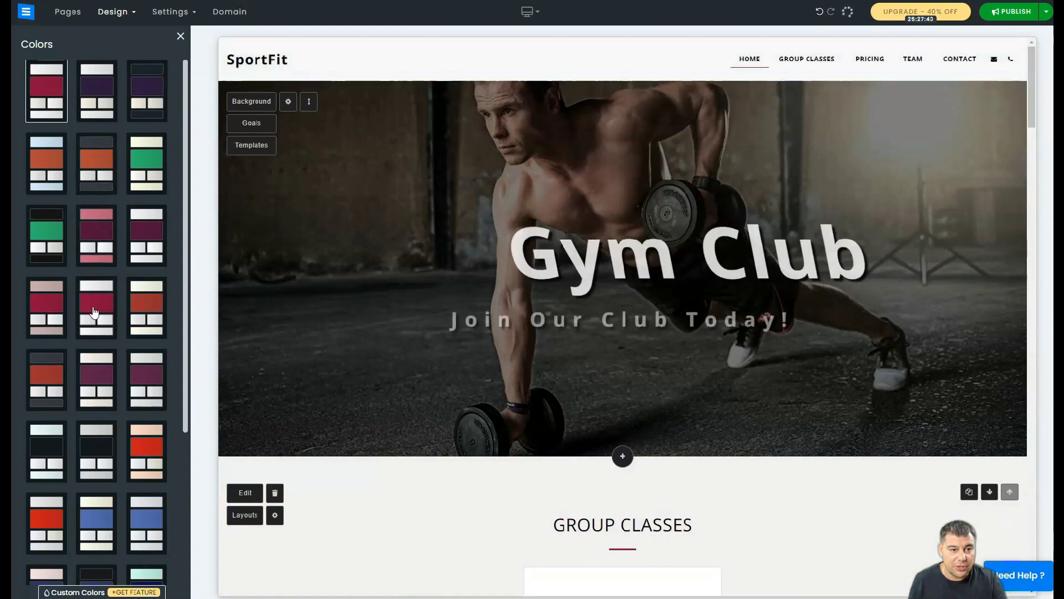
pyautogui.click(56, 462)
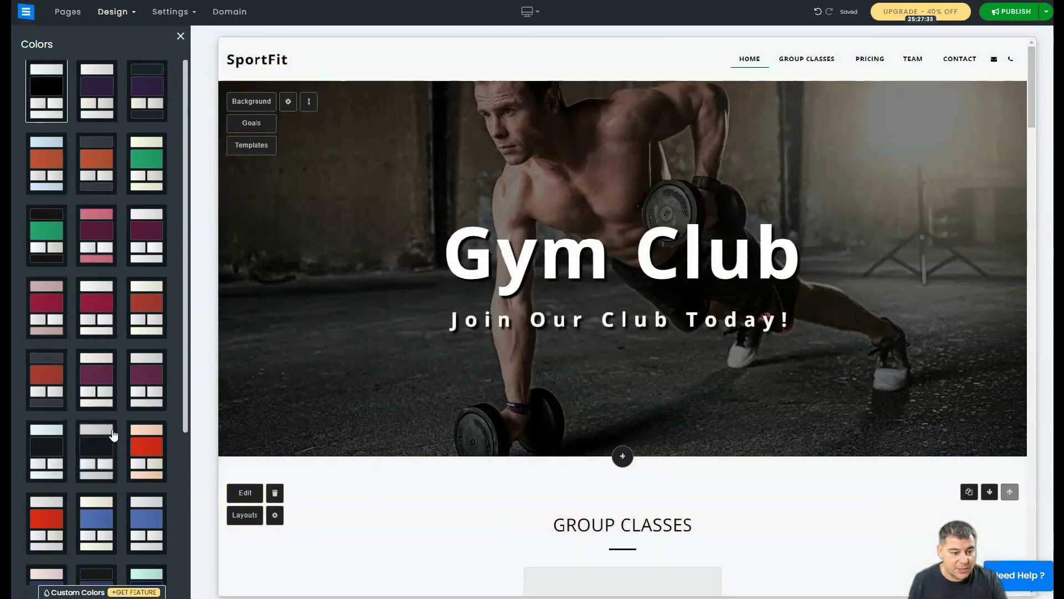
pyautogui.click(138, 447)
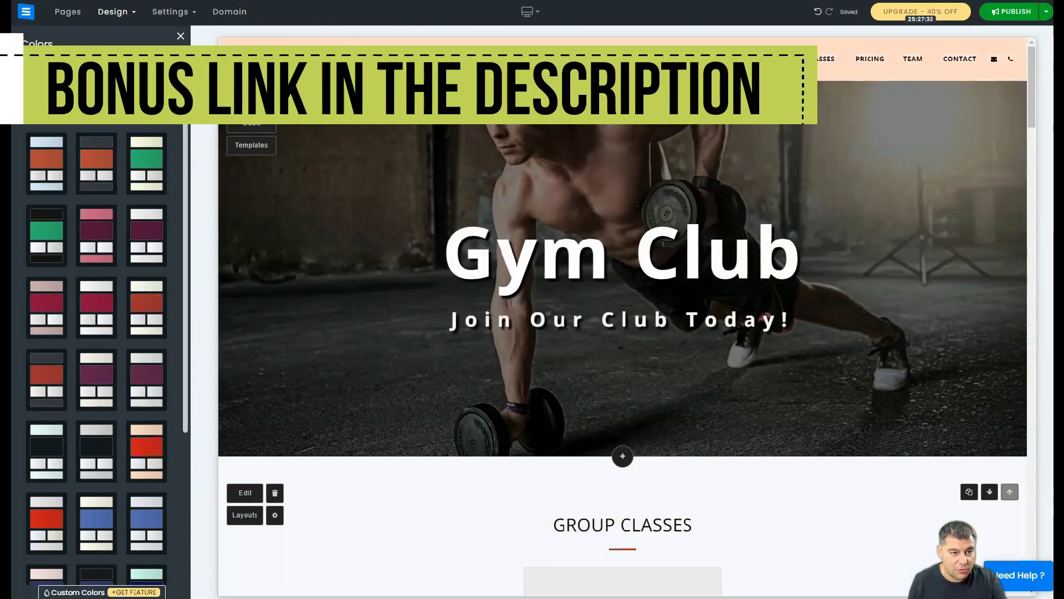
pyautogui.click(146, 306)
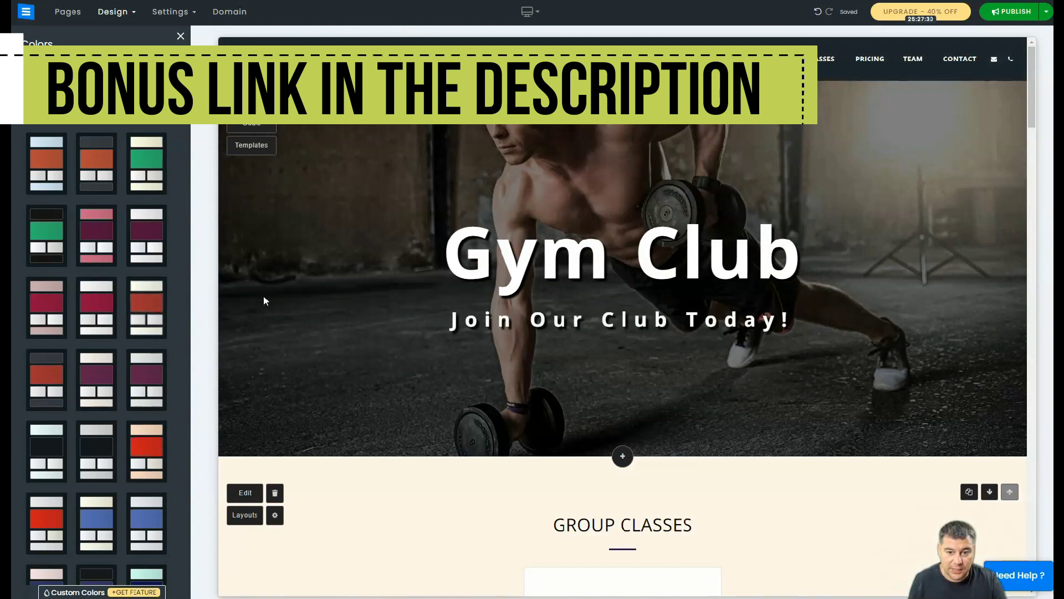
# - Apply the light colour scheme with blue accents
pyautogui.scroll(-3, 443, 252)
pyautogui.scroll(-2, 444, 252)
pyautogui.scroll(-3, 444, 264)
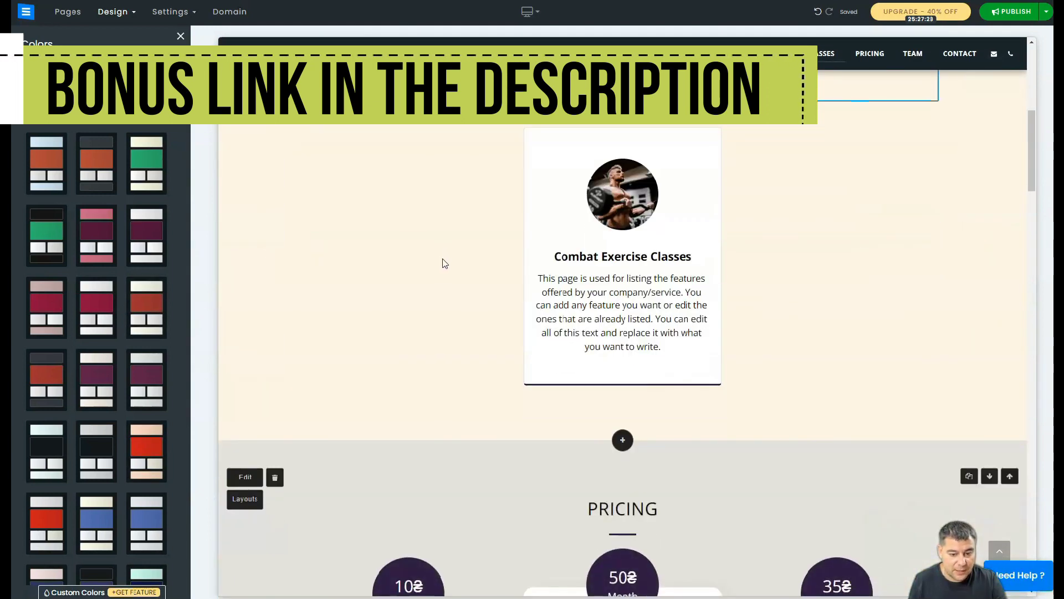
pyautogui.click(101, 547)
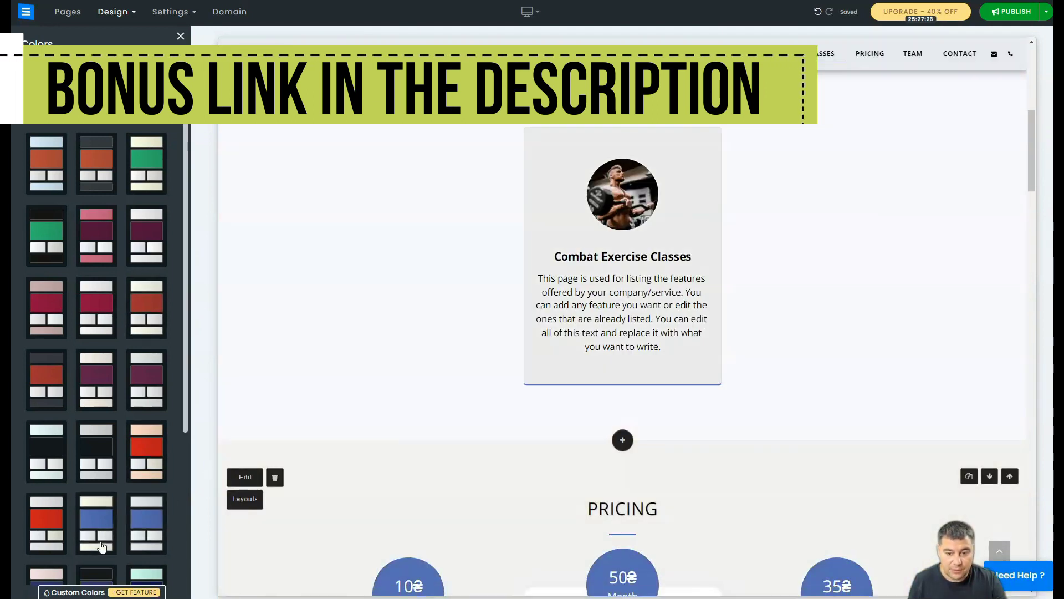
pyautogui.scroll(2, 355, 346)
pyautogui.scroll(2, 410, 355)
pyautogui.scroll(4, 446, 363)
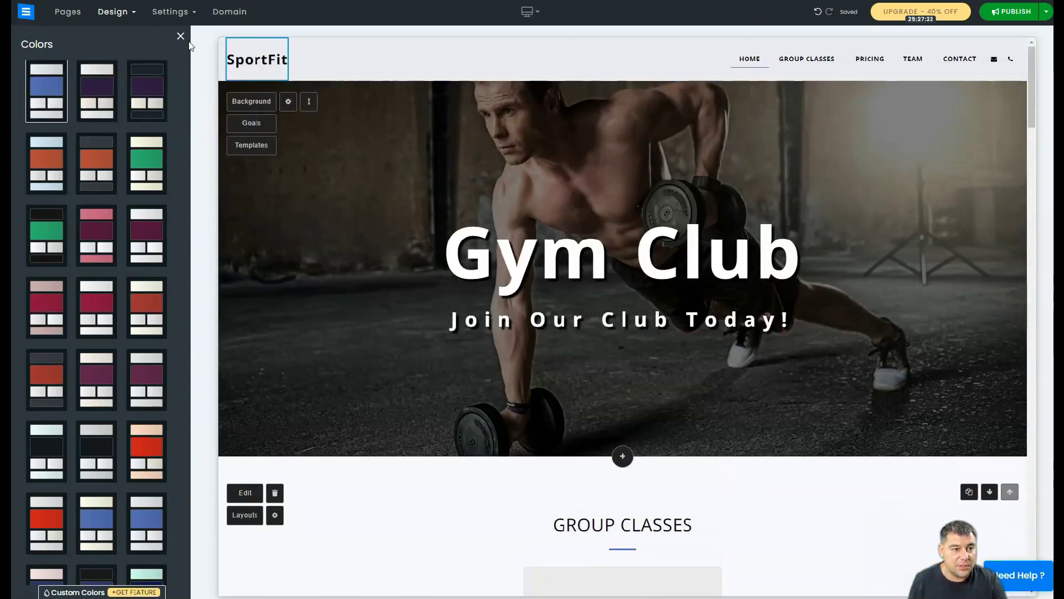
pyautogui.click(112, 12)
# - Turn off the location address in the header, then review the footer settings
pyautogui.click(111, 73)
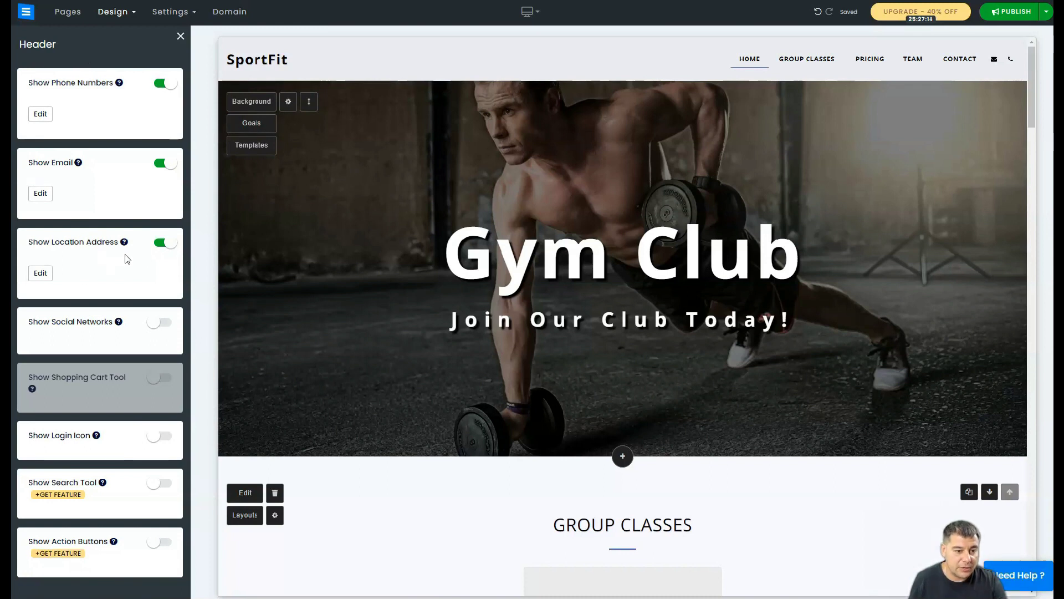
pyautogui.click(162, 242)
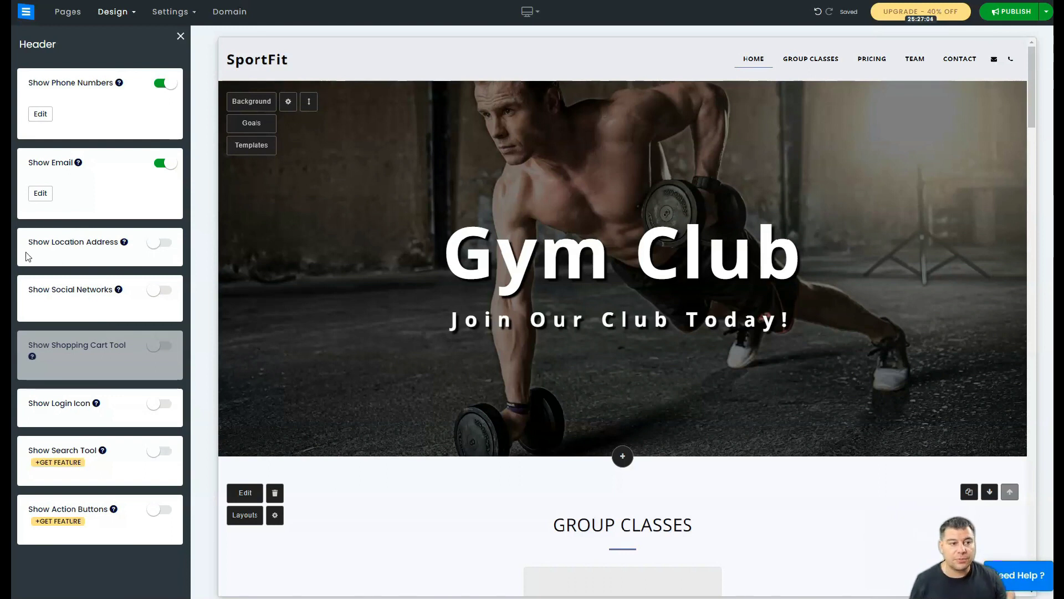
pyautogui.click(114, 11)
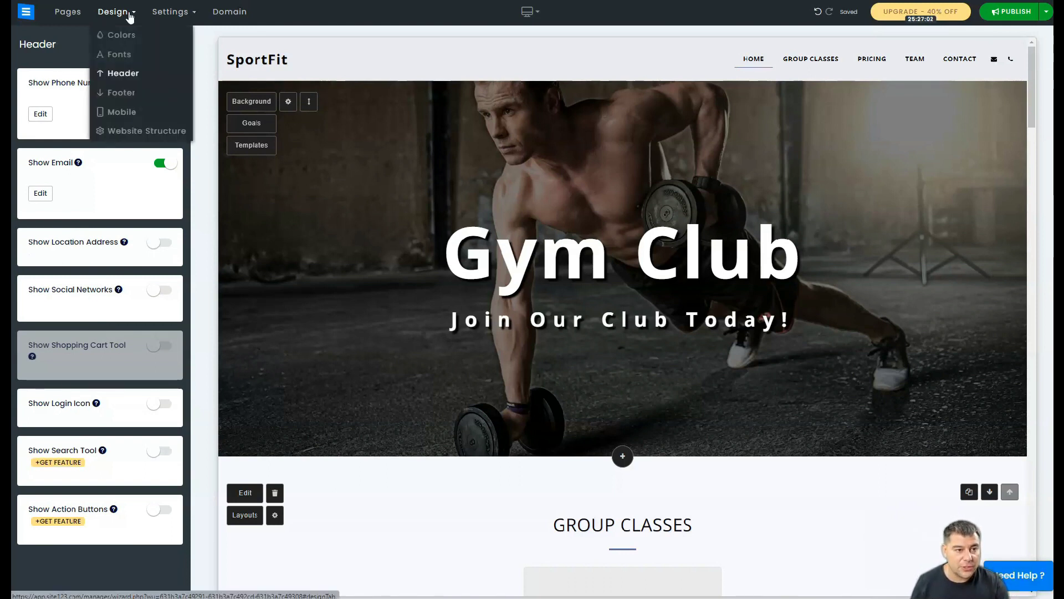
pyautogui.click(120, 92)
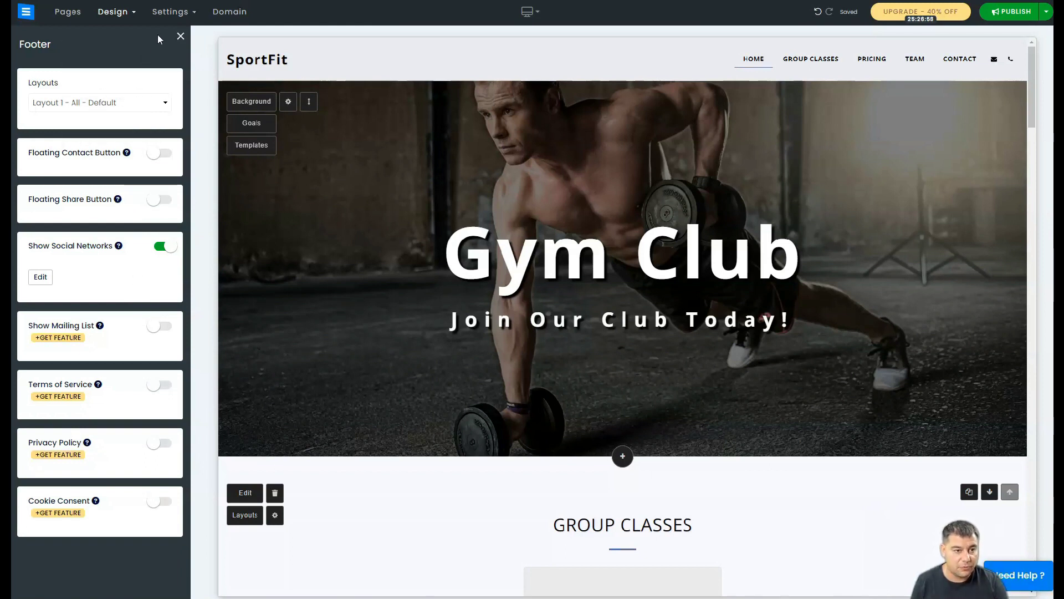
pyautogui.click(180, 37)
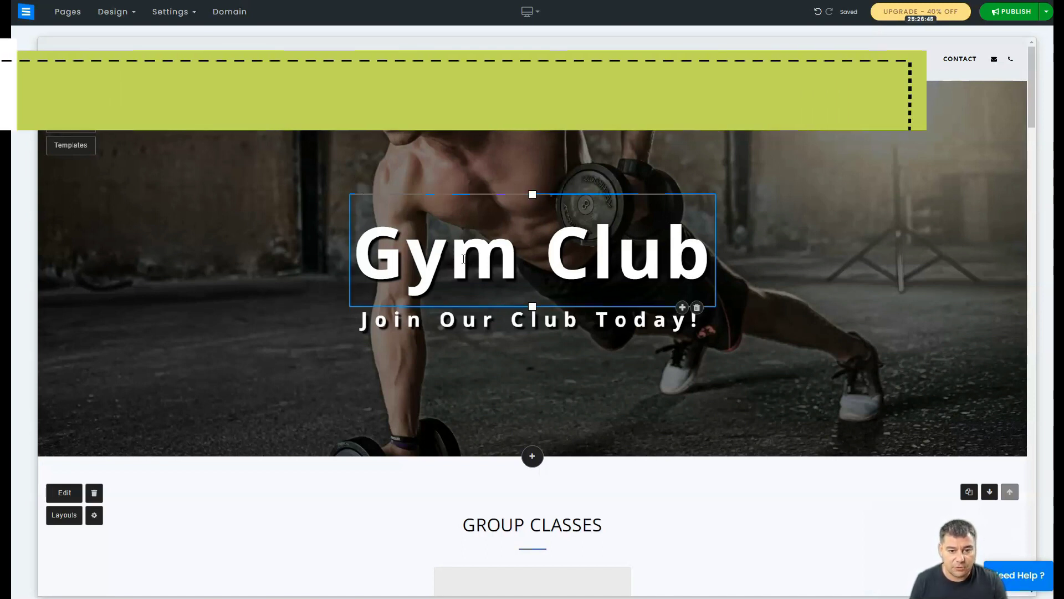
# - Highlight the 'Gym Club' heading and 'Join Our Club Today!' subtitle, then scroll the home page
pyautogui.moveTo(711, 249)
pyautogui.mouseDown()
pyautogui.moveTo(433, 234)
pyautogui.moveTo(340, 249)
pyautogui.mouseUp()
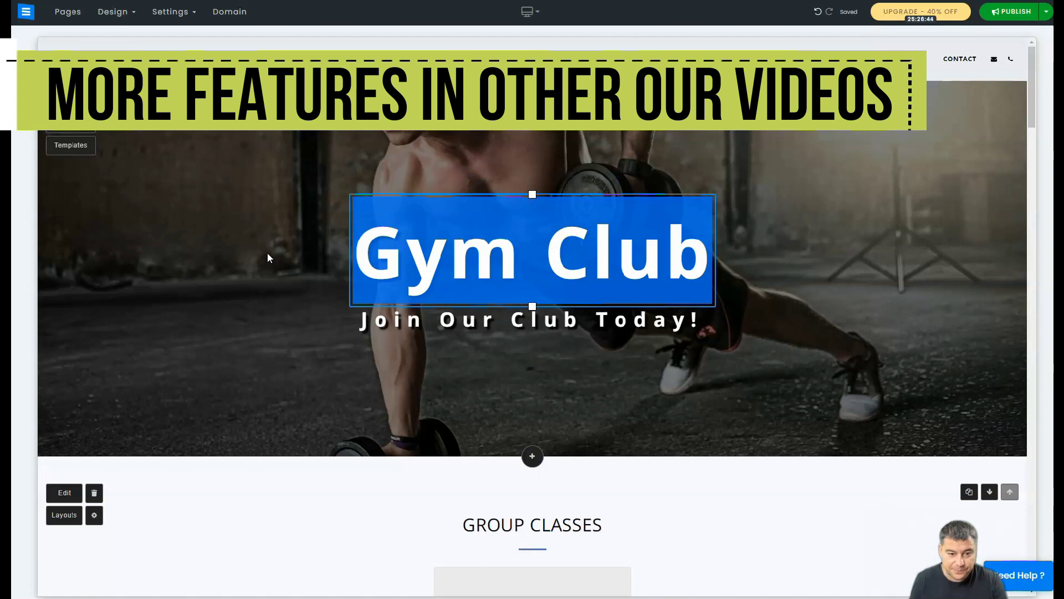
pyautogui.moveTo(362, 320); pyautogui.dragTo(719, 332)
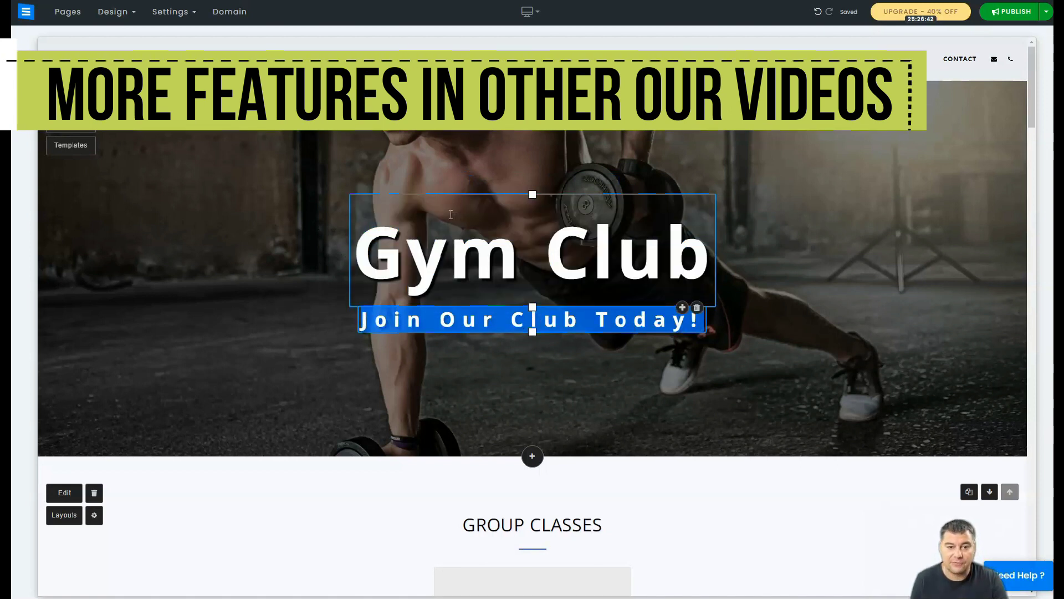
pyautogui.click(258, 312)
pyautogui.scroll(-2, 319, 344)
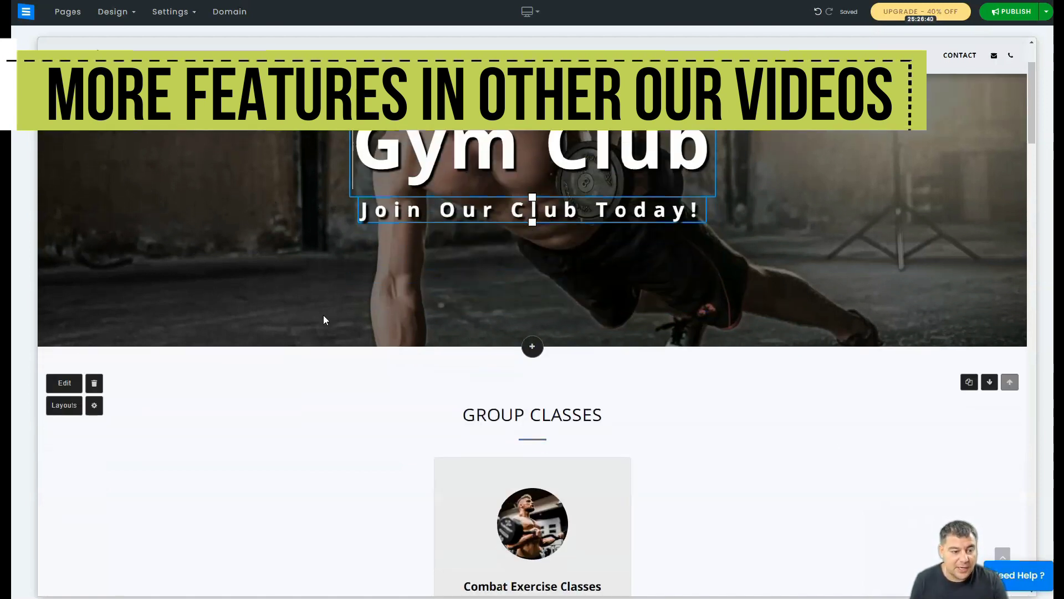
pyautogui.scroll(-2, 342, 295)
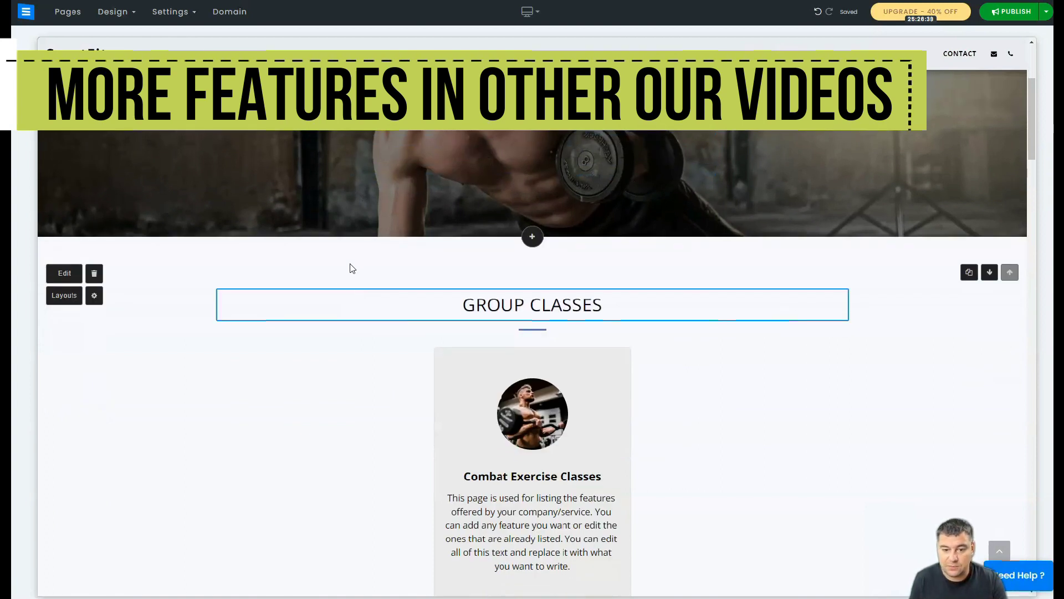
pyautogui.scroll(4, 311, 280)
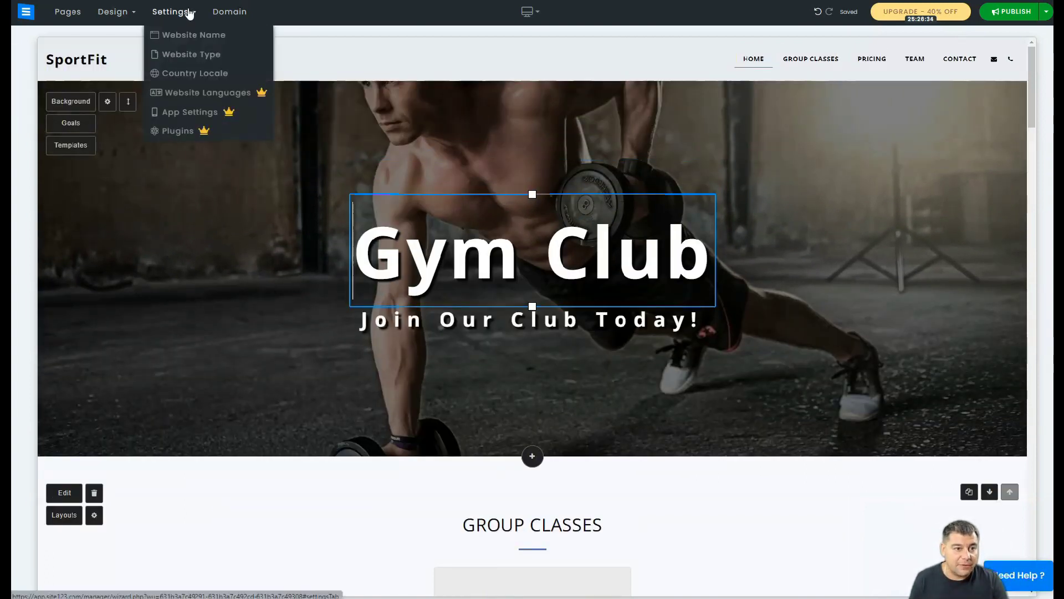
pyautogui.moveTo(173, 12)
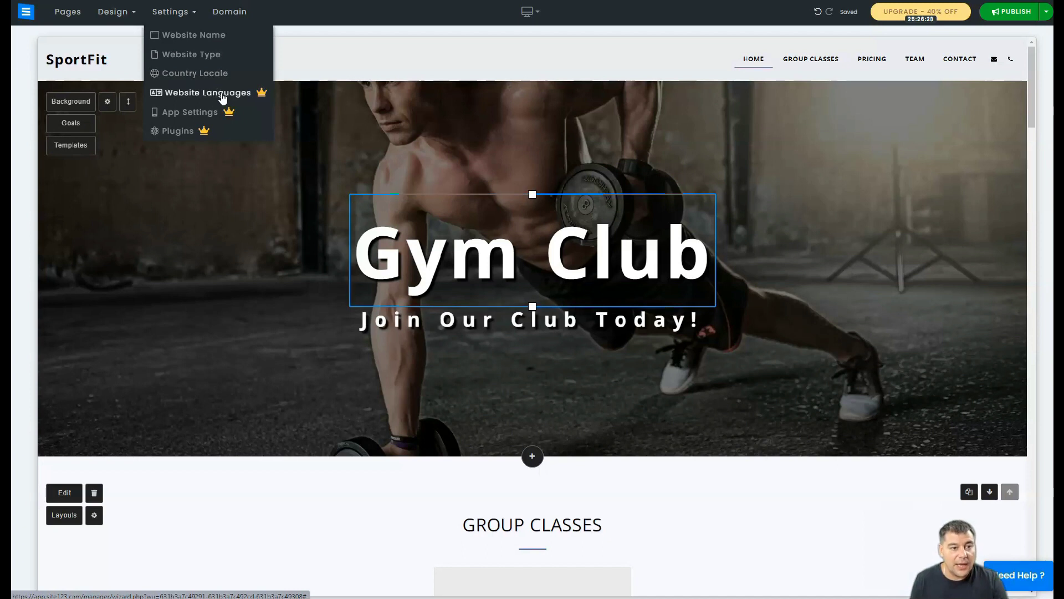
# - Open the domain search and check the available domain endings for my-sportfit
pyautogui.click(227, 12)
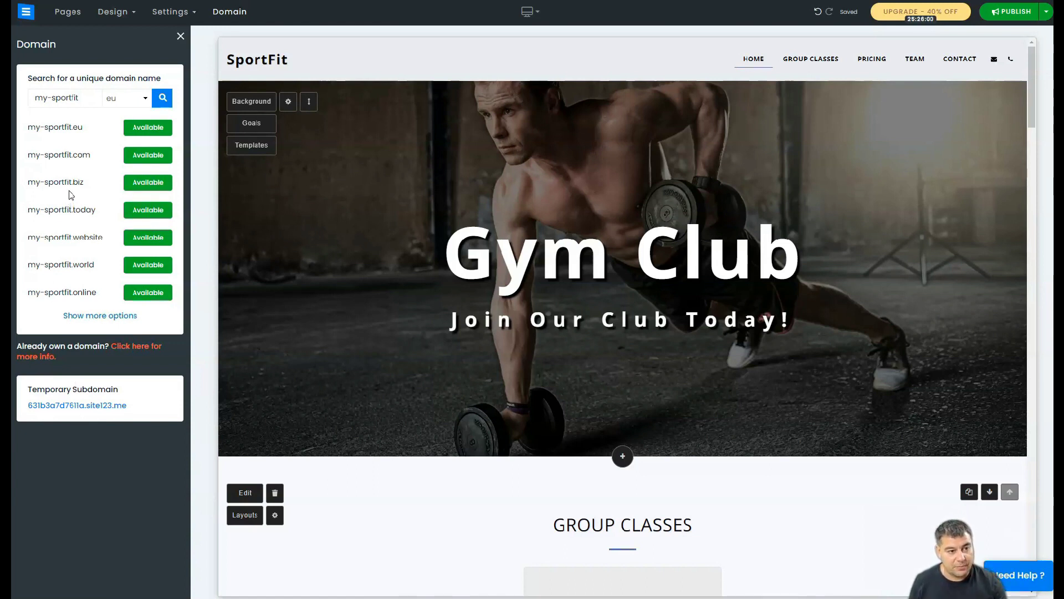
pyautogui.click(127, 97)
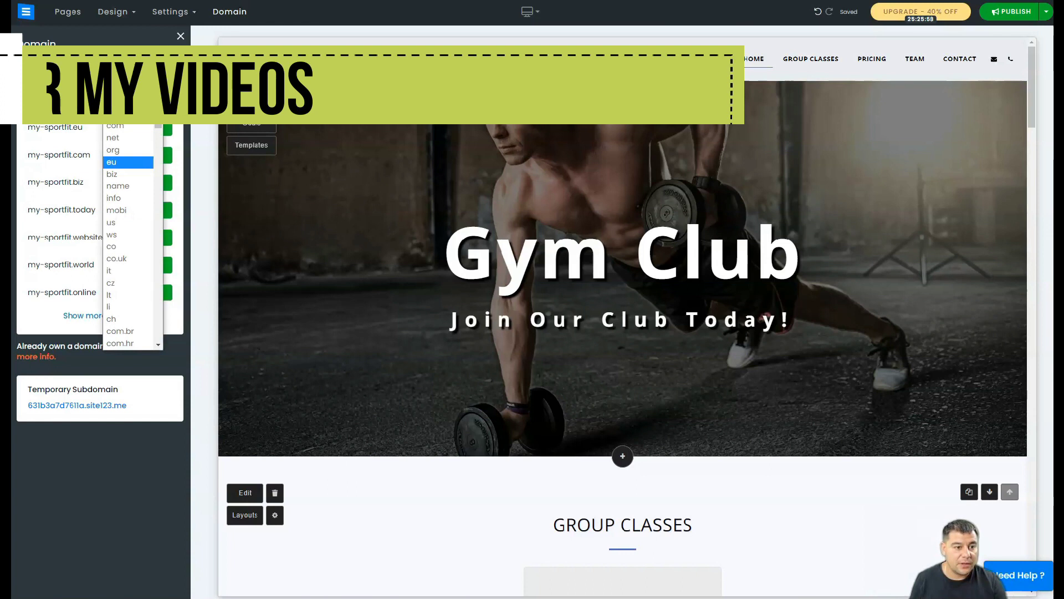
pyautogui.click(127, 162)
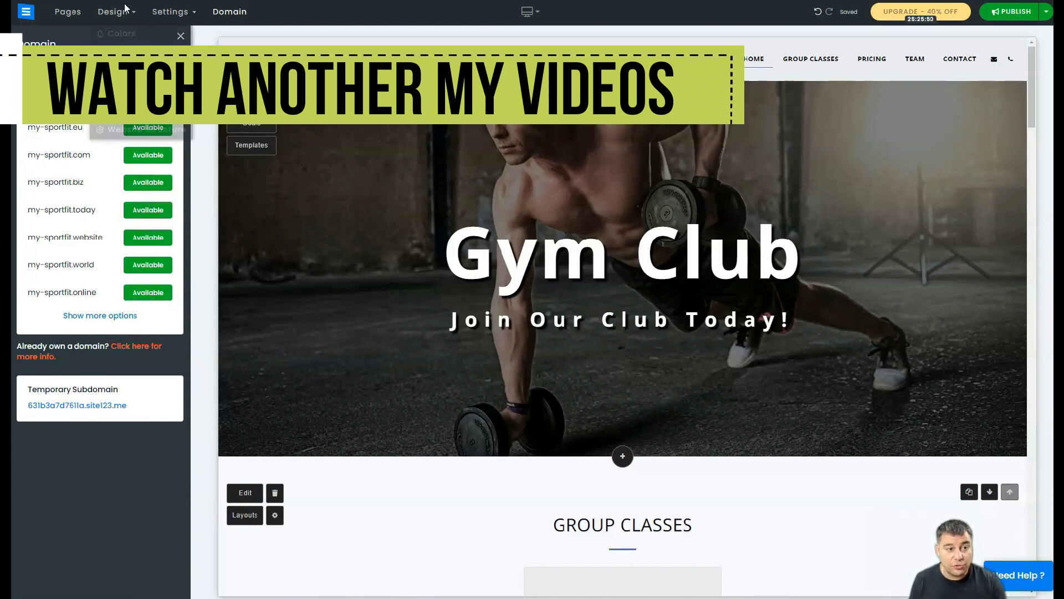
# - Show the Pages panel listing Home, Group Classes, Pricing, Team, Promo 1 and Contact
pyautogui.click(66, 11)
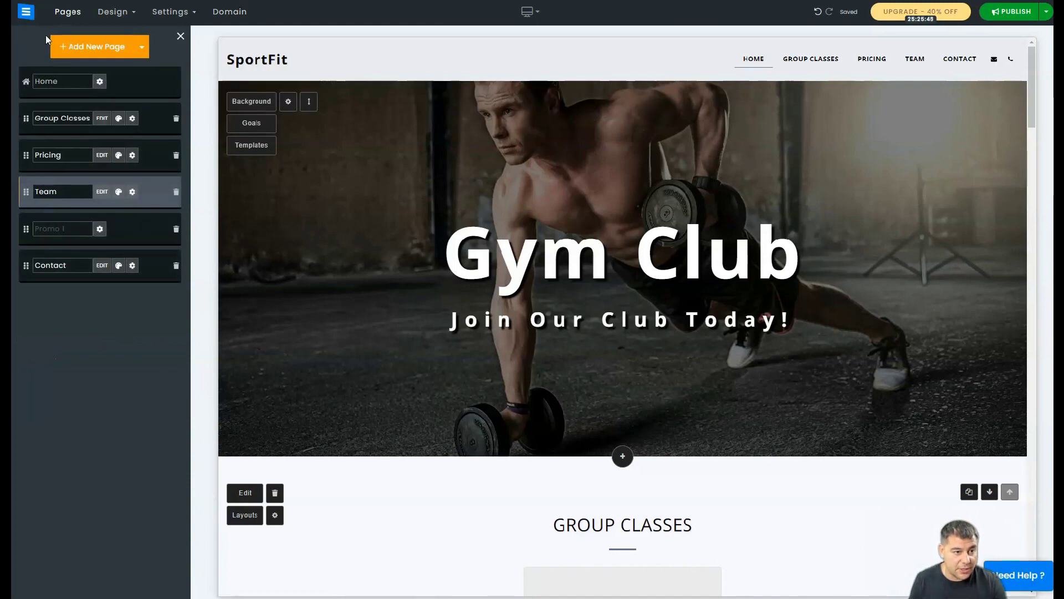